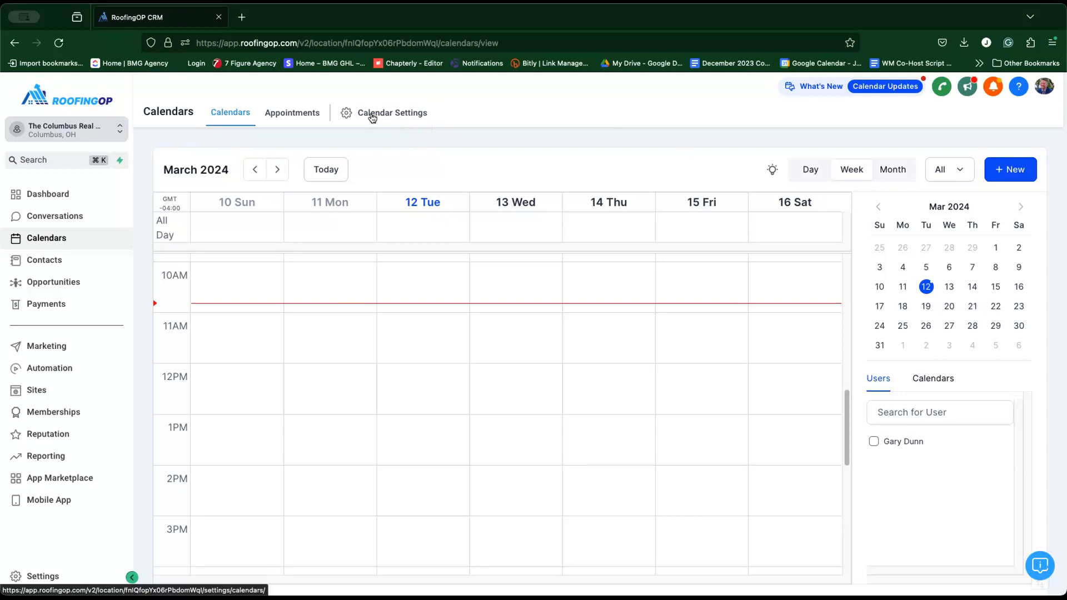
Step: Start a new Round Robin calendar from the calendar settings
click(34, 576)
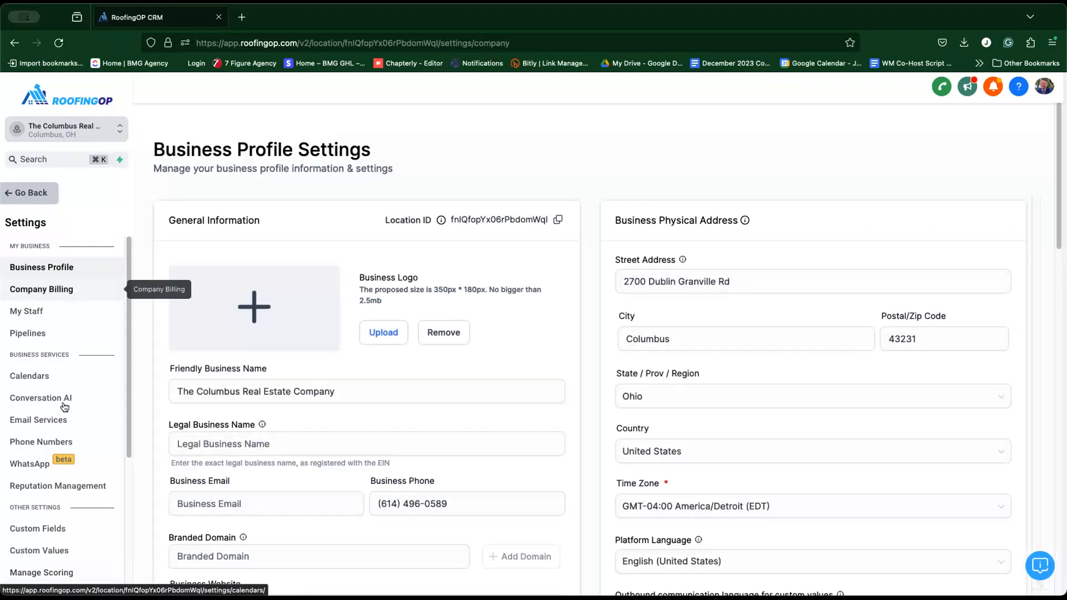
scroll(50, 389, down, 1)
click(37, 363)
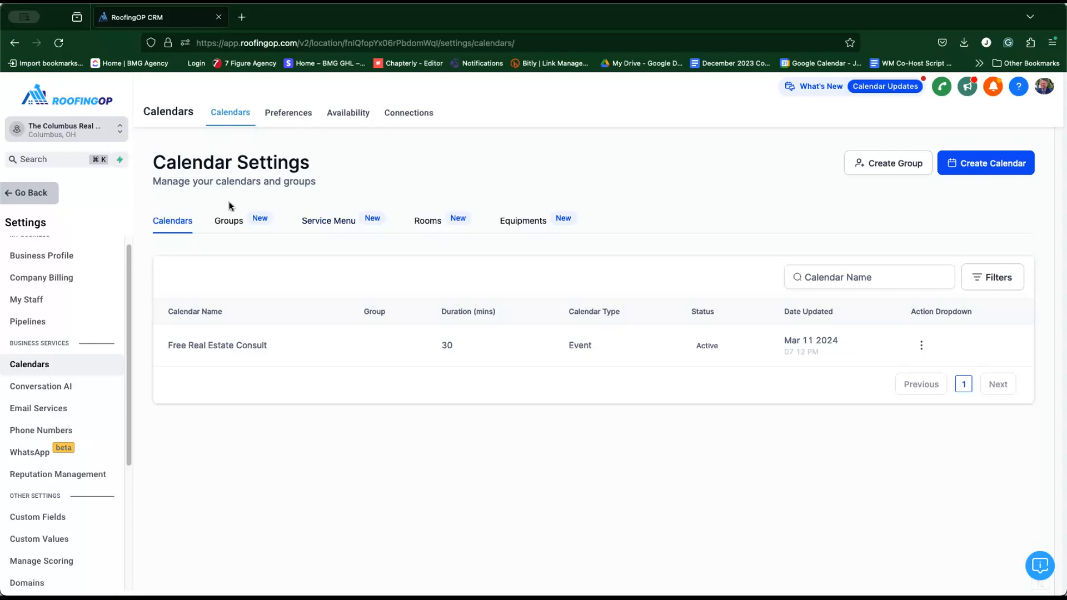
click(982, 168)
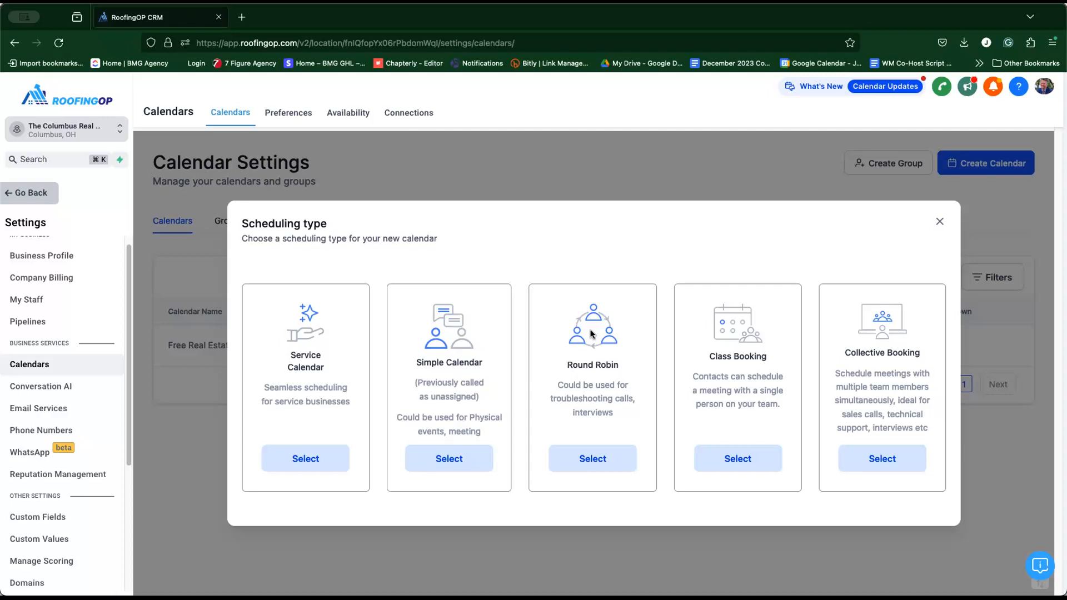
click(582, 462)
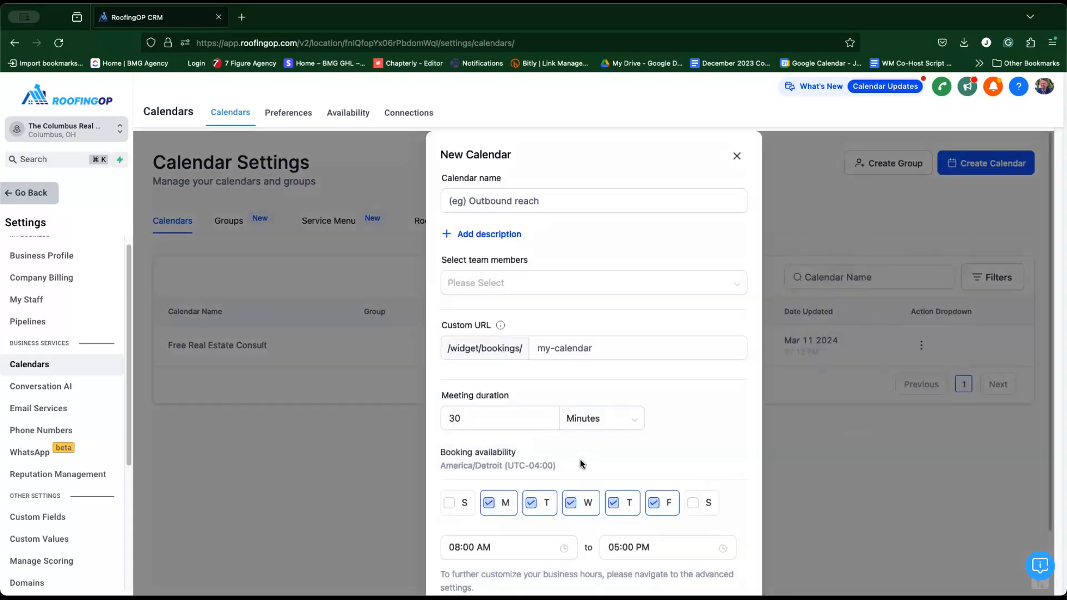
Step: Name the new calendar "Test Calendar" and add the description "Description goes here"
click(510, 203)
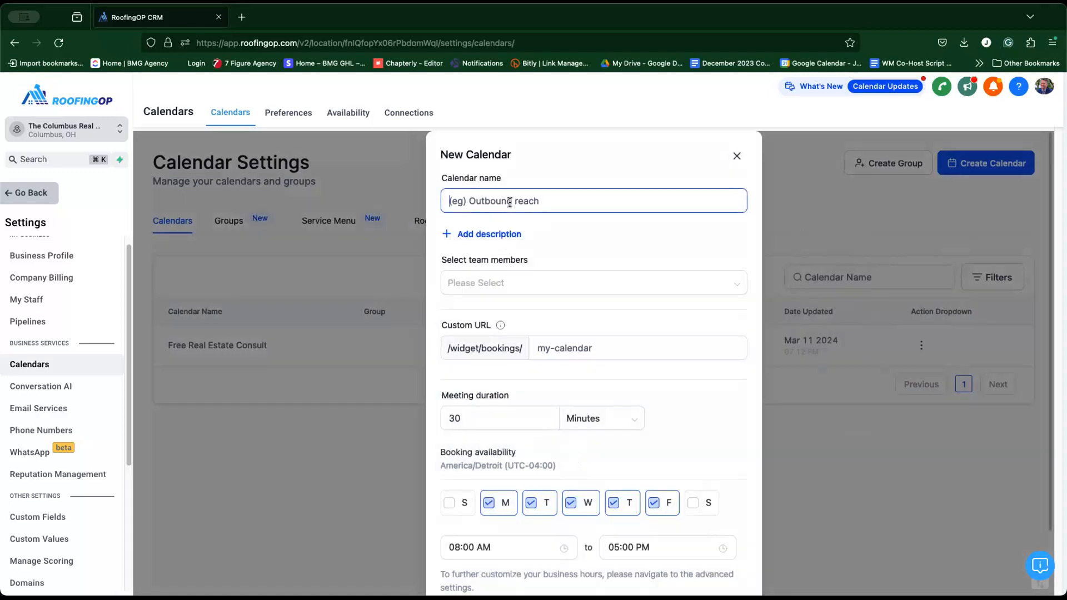
text(Test Calendar)
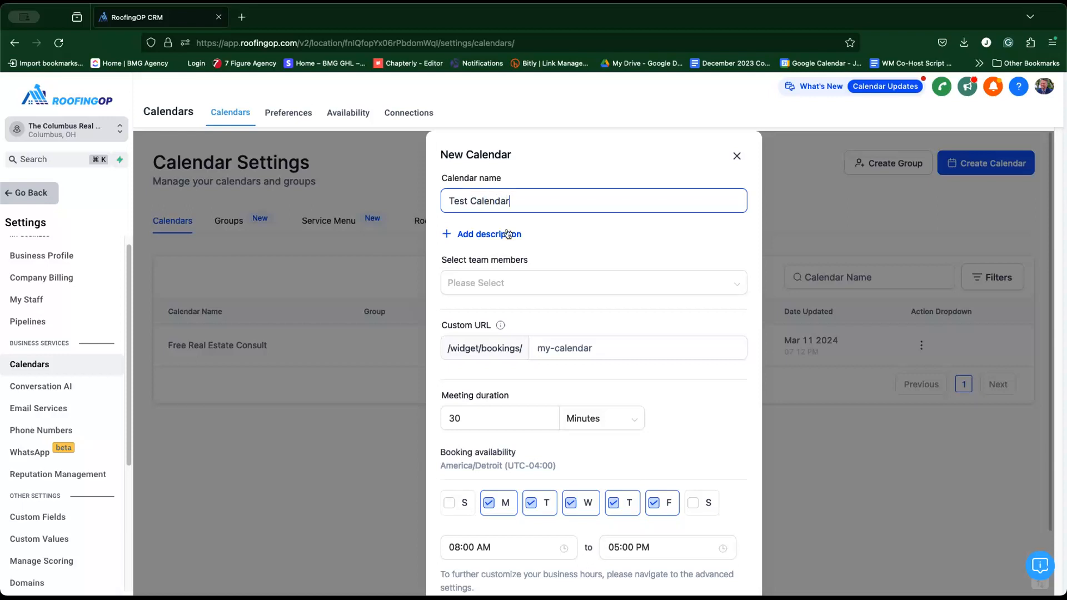
click(508, 233)
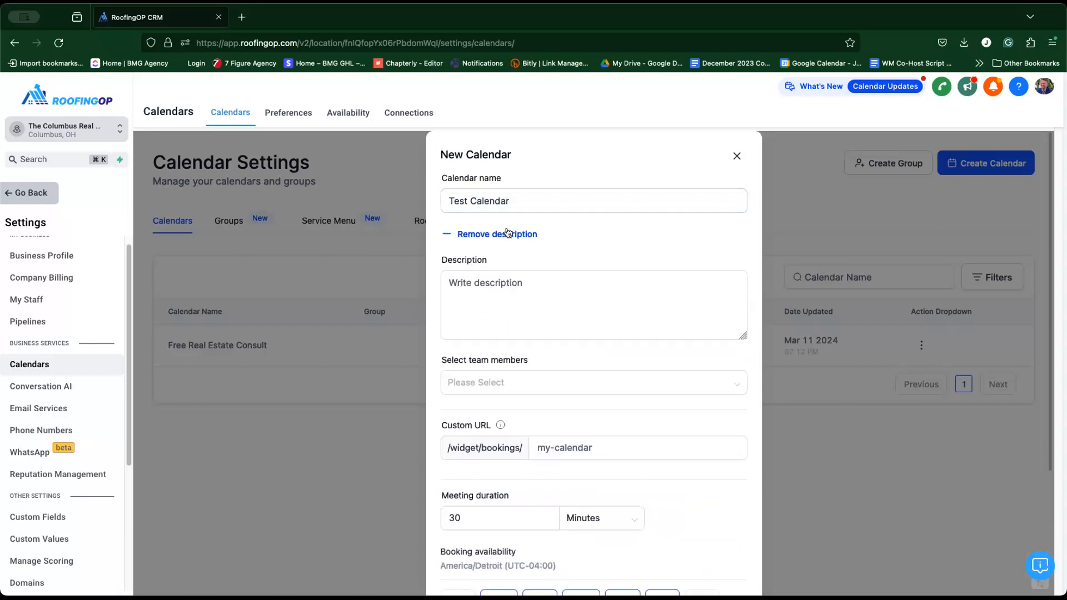
click(484, 280)
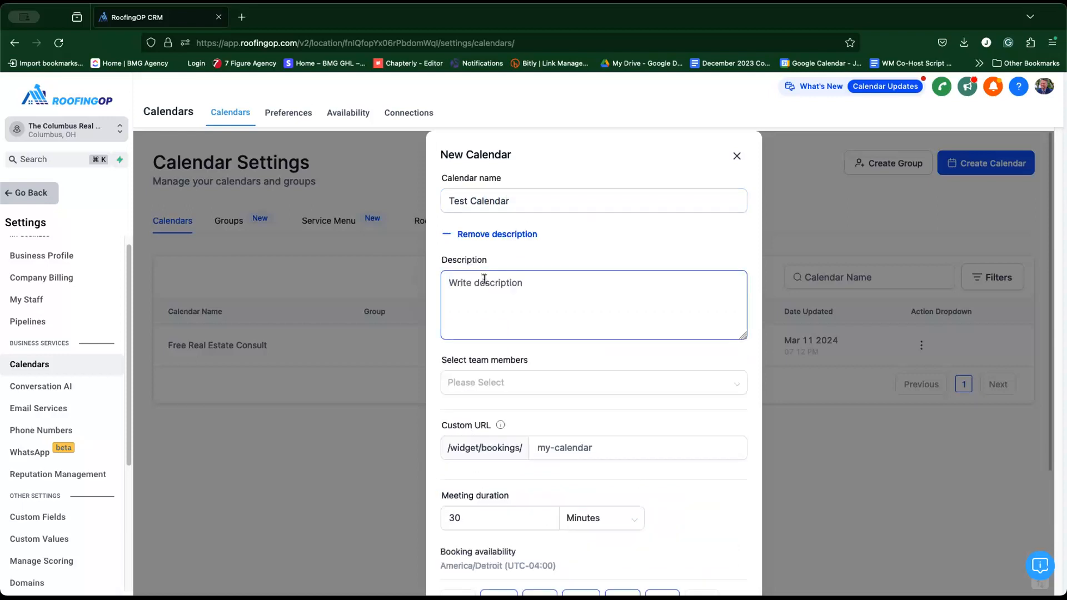
text(Discription goes here)
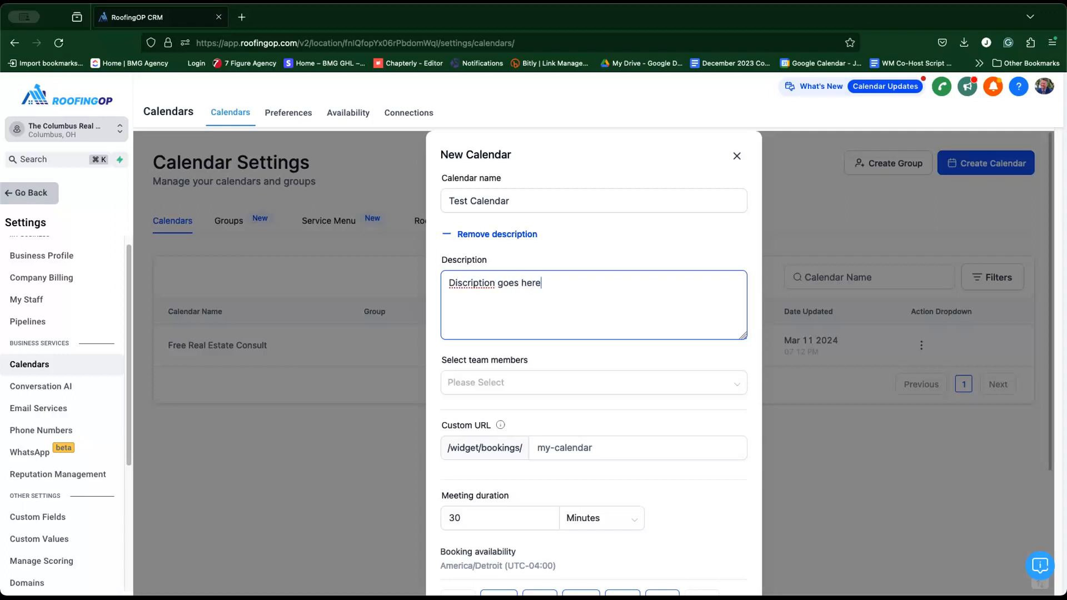
right_click(464, 286)
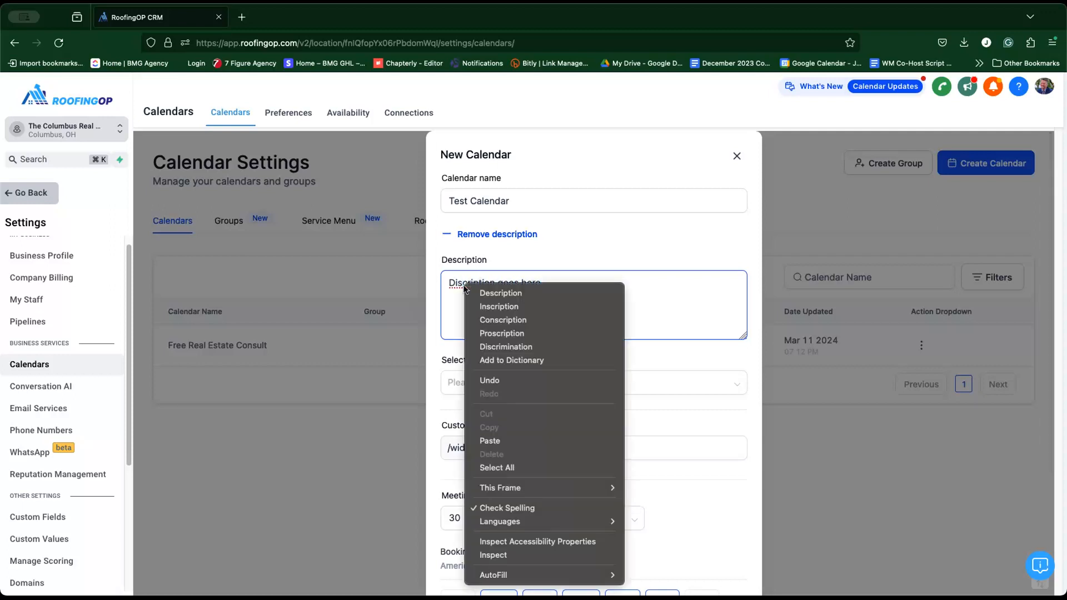
click(497, 293)
scroll(604, 345, down, 1)
click(565, 363)
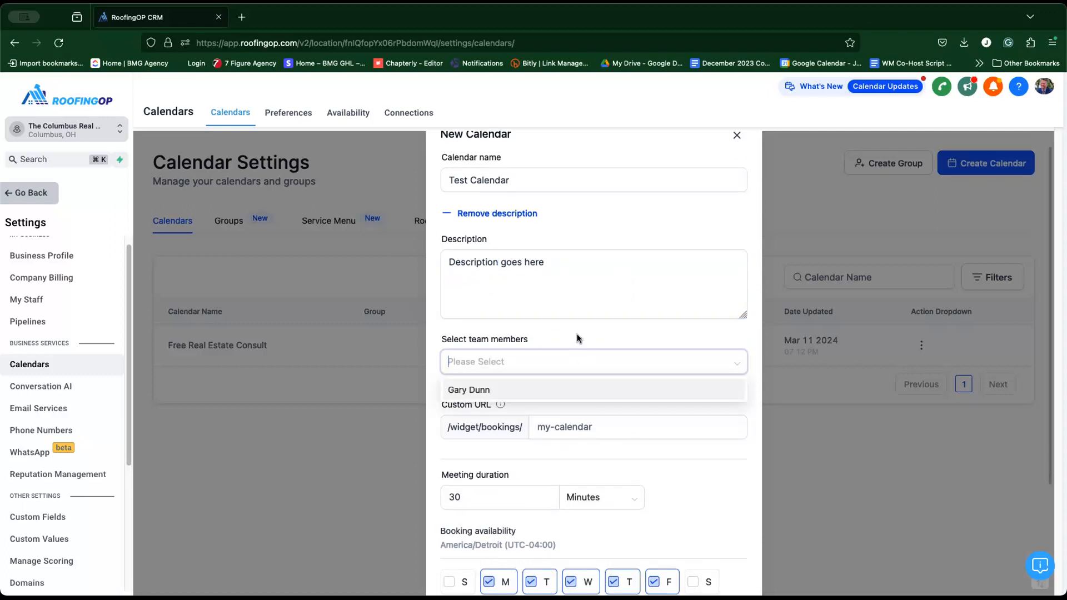
click(566, 356)
Step: Set the calendar's custom booking URL slug to "unique-slug"
scroll(642, 387, down, 5)
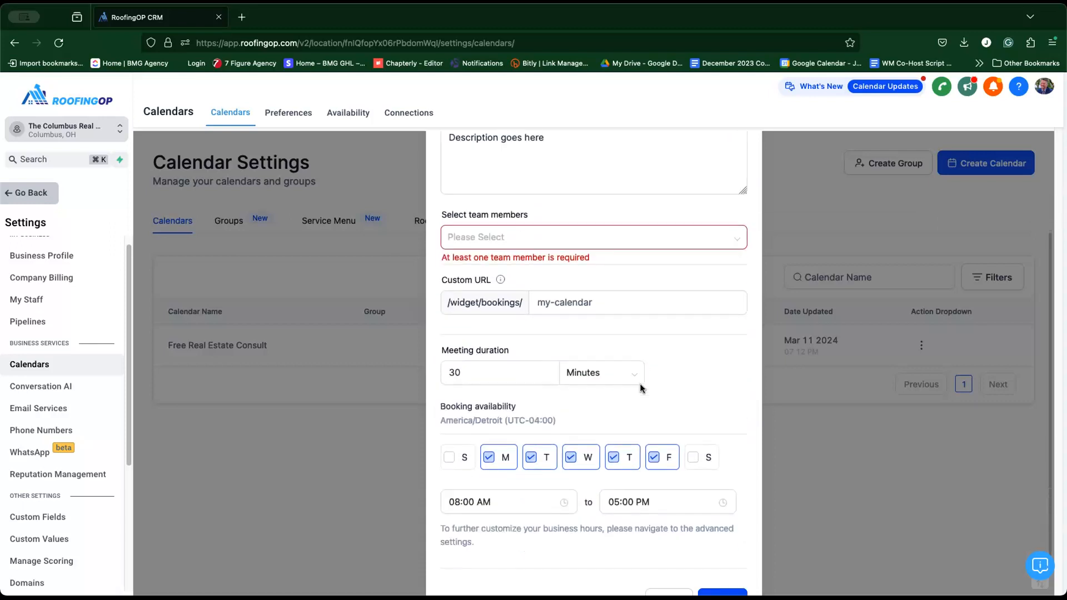
click(600, 300)
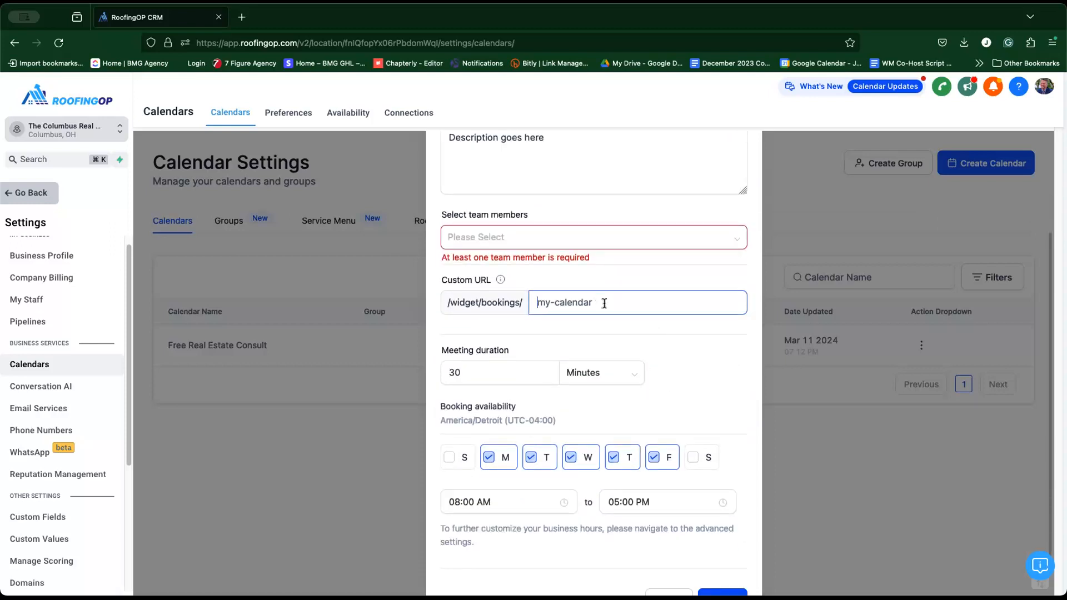
text(test)
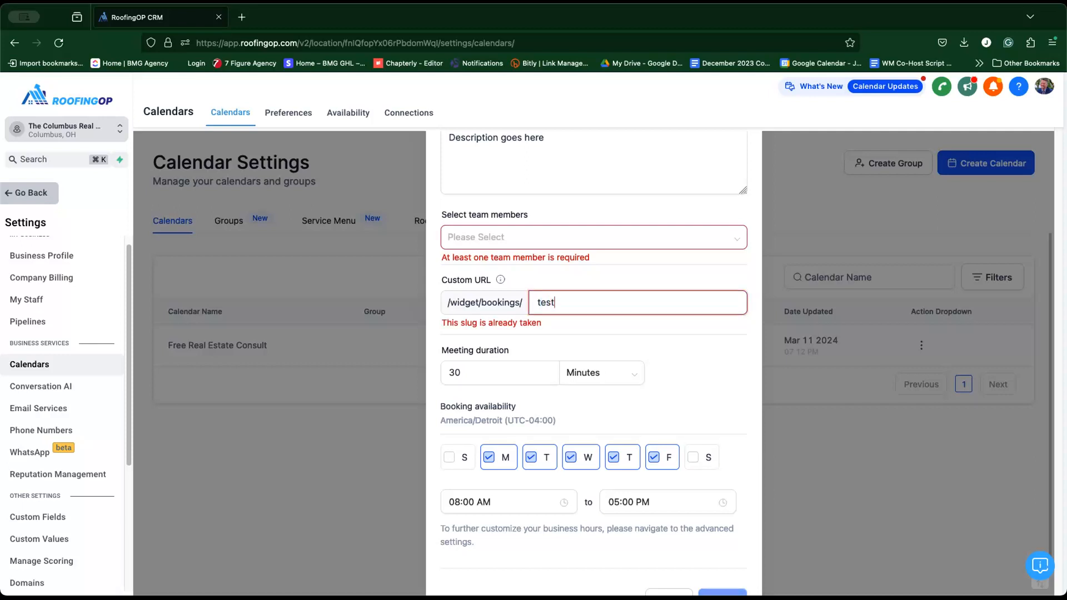
key(BackSpace)
key(BackSpace)
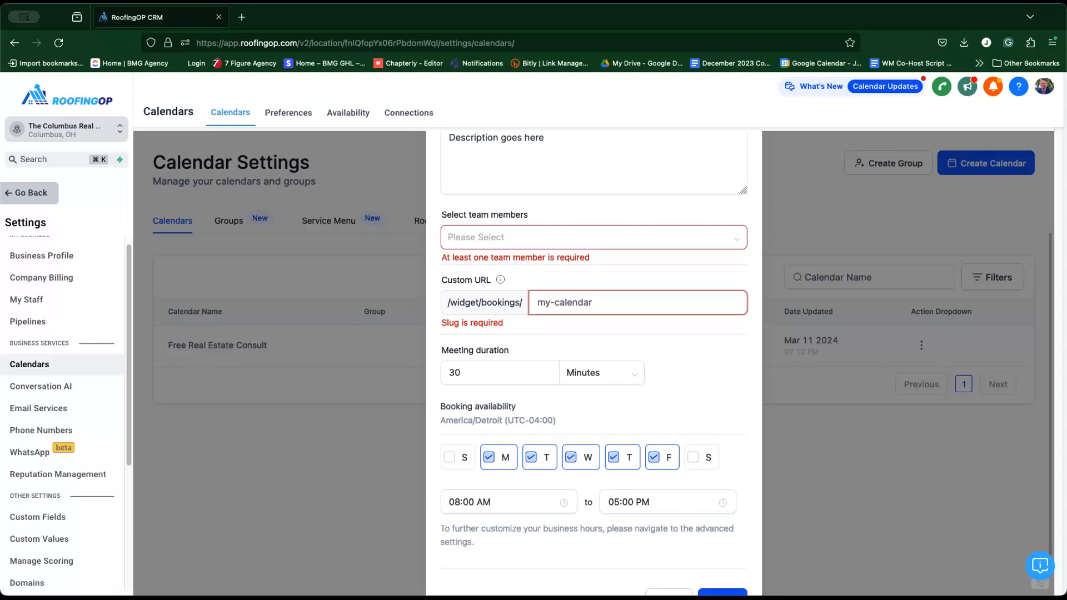
text(uniq)
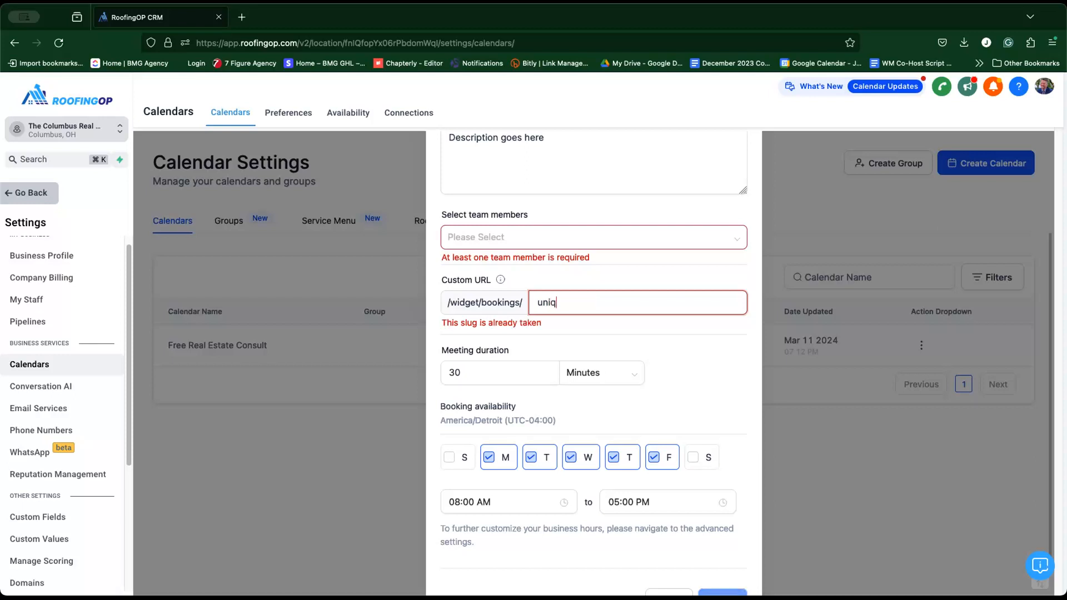
text(ue-slug)
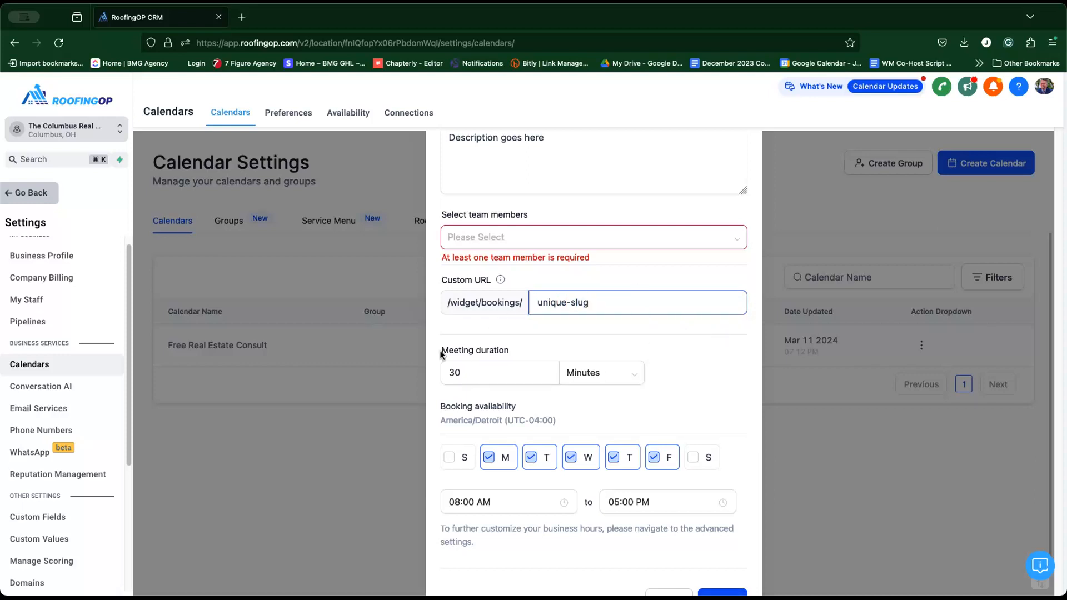
Step: Set the meeting duration to 1 hour
click(614, 375)
click(577, 422)
click(511, 371)
double_click(511, 371)
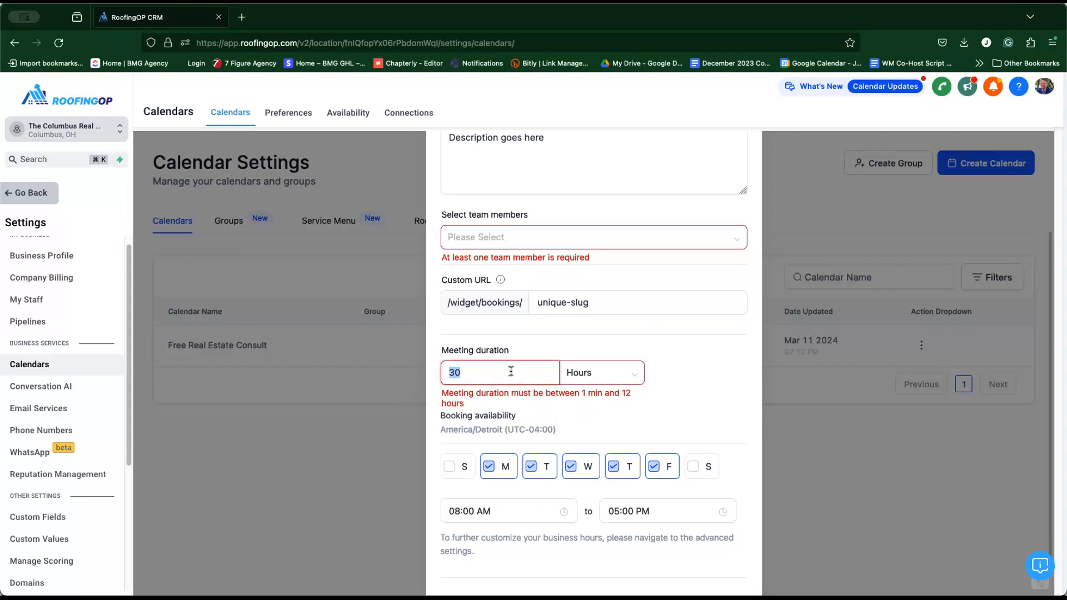
text(1)
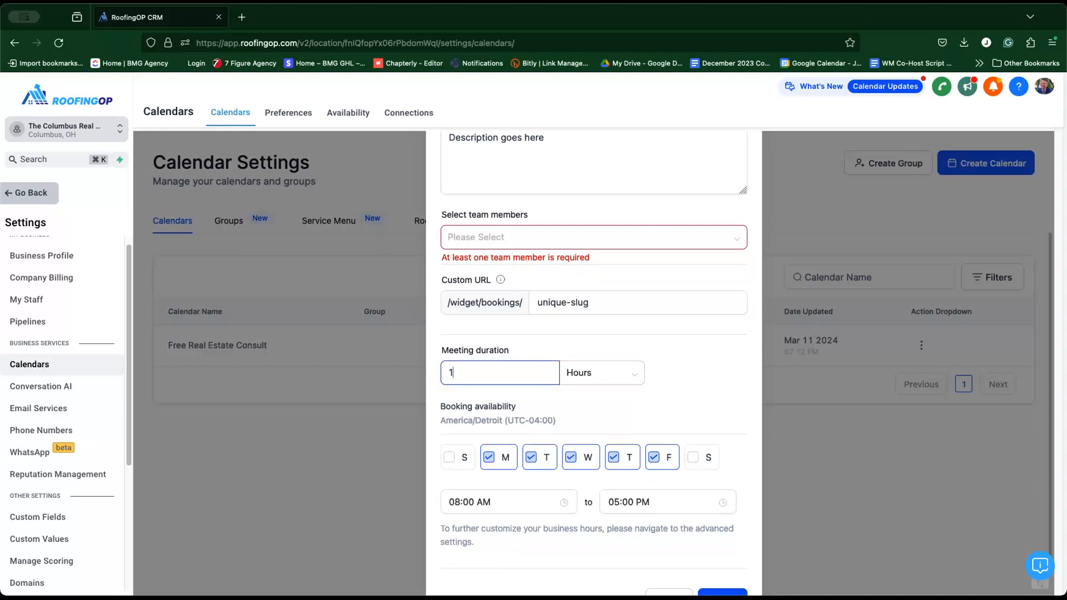
scroll(587, 367, down, 2)
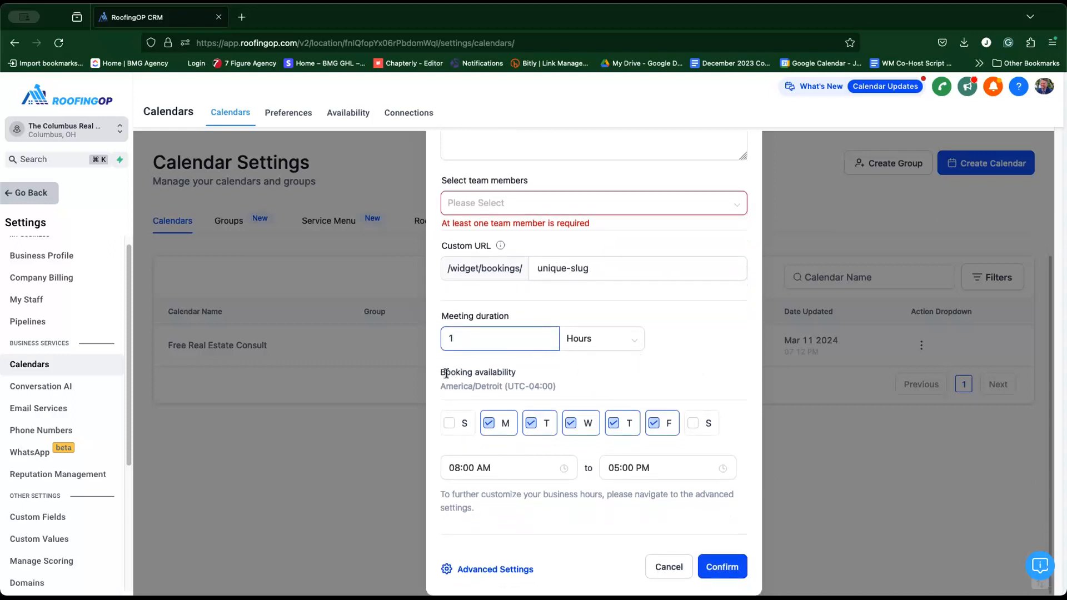
click(460, 467)
click(692, 467)
click(481, 571)
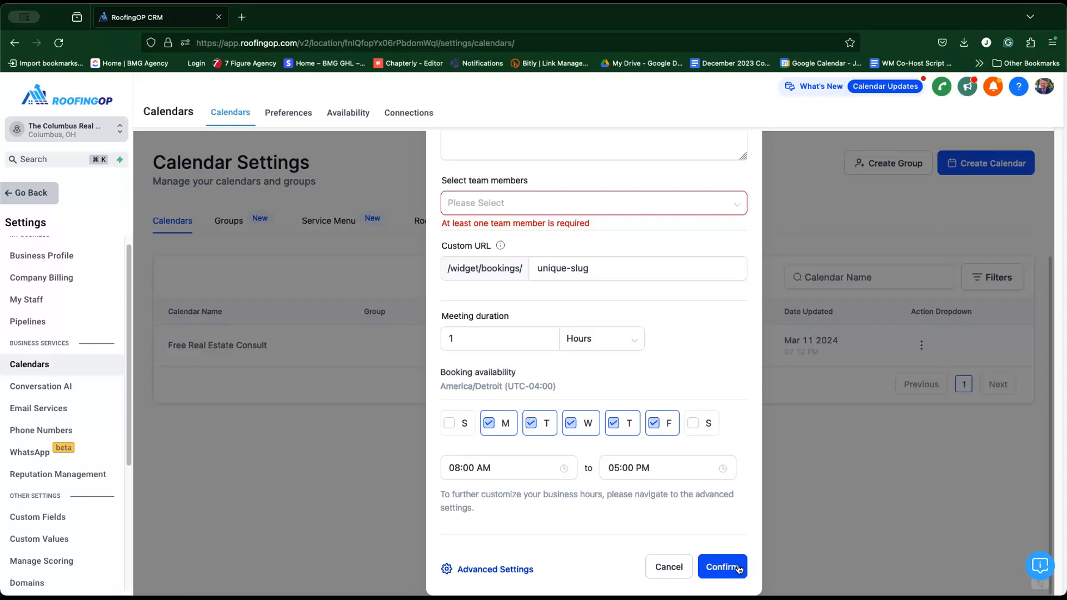
Step: Assign the listed team member to the calendar and open its advanced settings
click(574, 210)
click(505, 238)
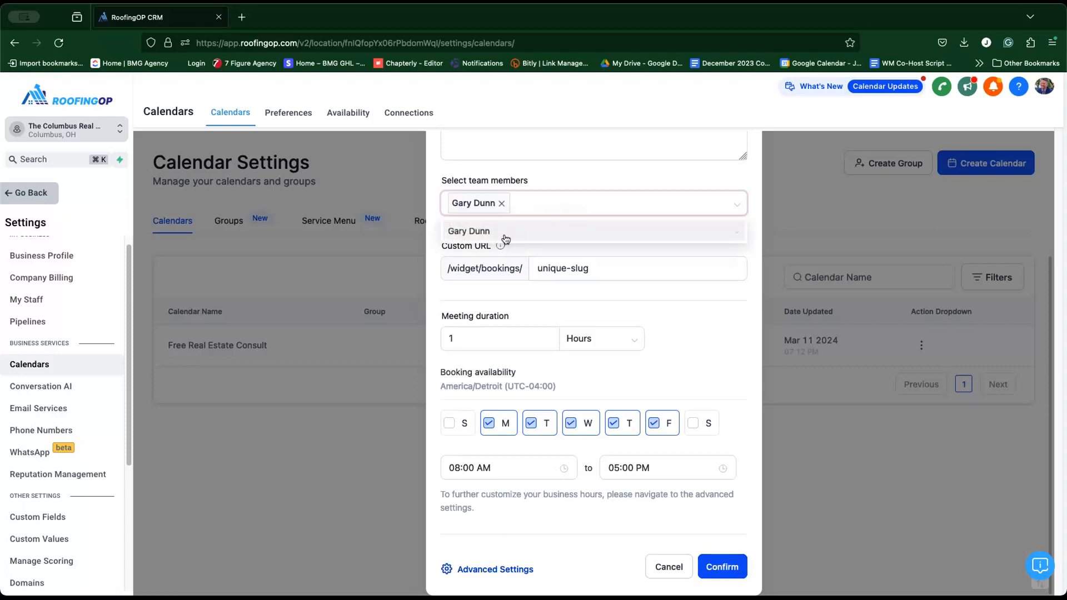
click(697, 363)
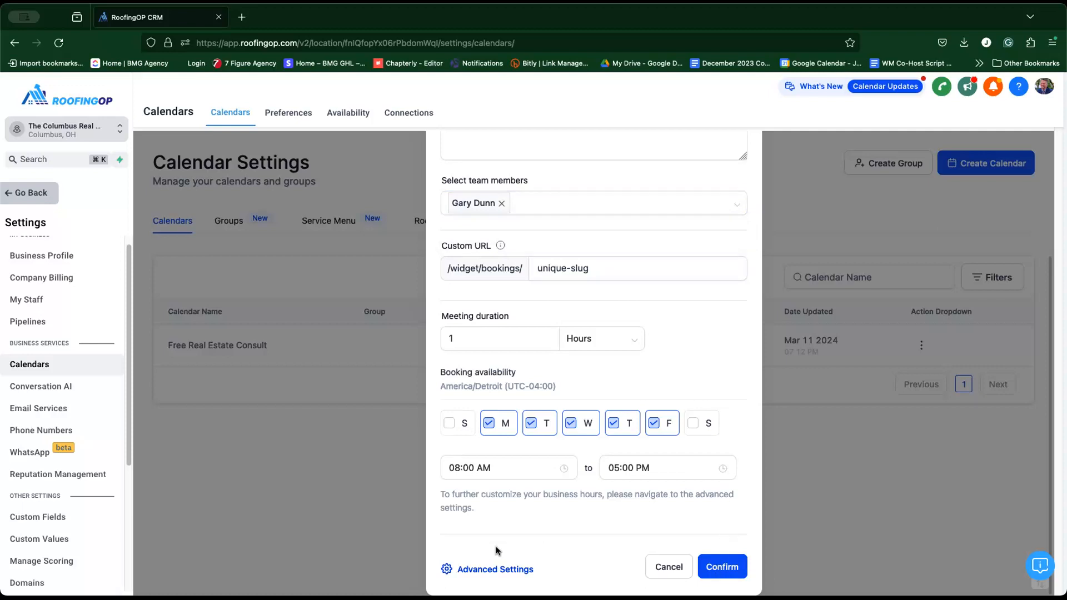
click(510, 569)
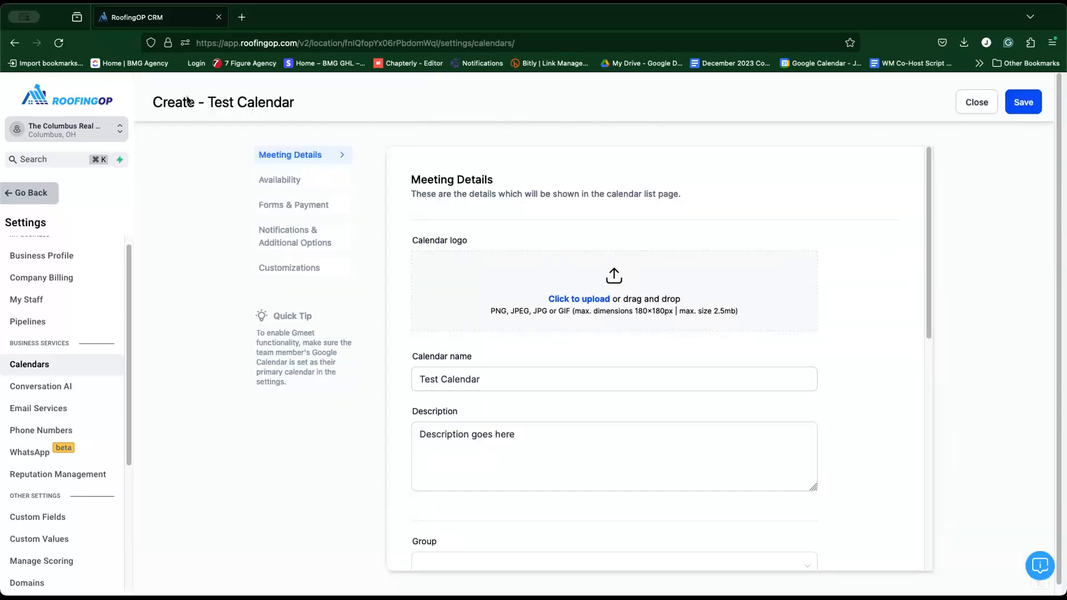
Step: Save the calendar's meeting details and set the meeting invite title to "{{contact.name}} scheduled a Zoom Call"
click(1026, 102)
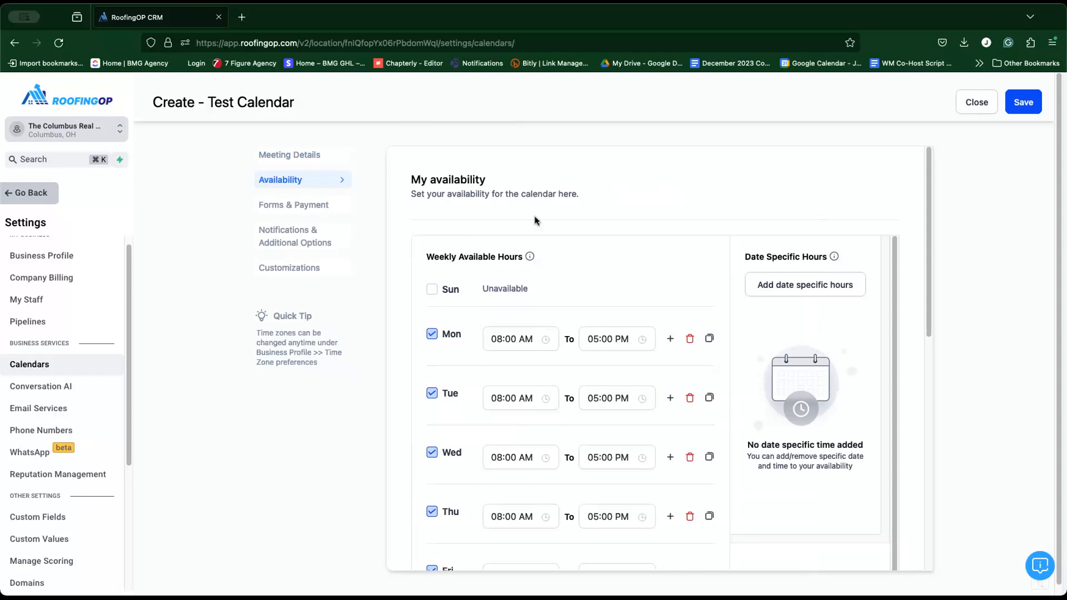
click(284, 157)
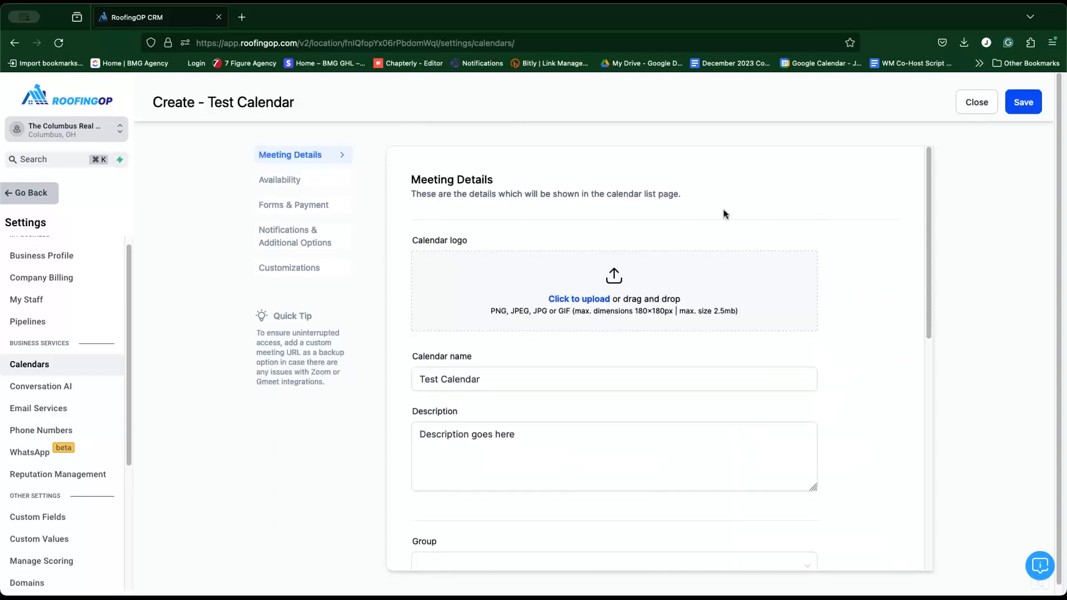
scroll(574, 422, down, 5)
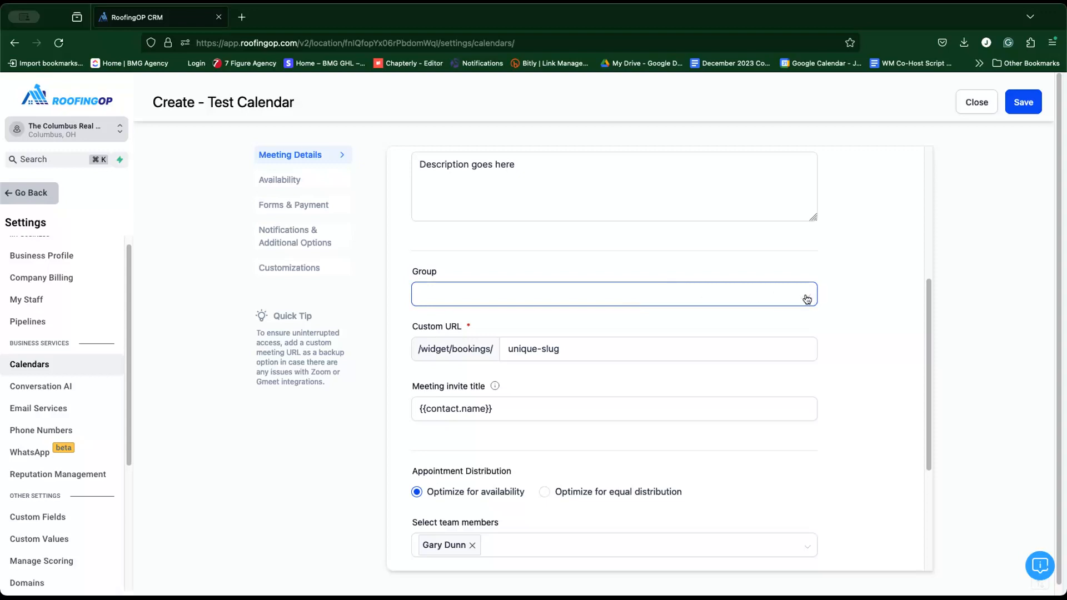
scroll(706, 450, down, 4)
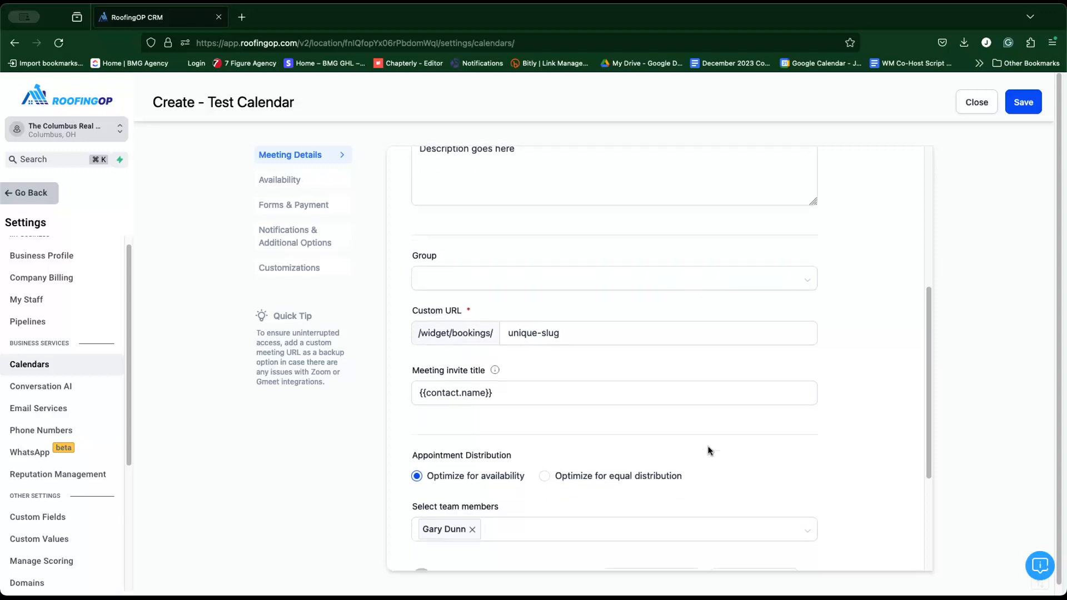
click(518, 204)
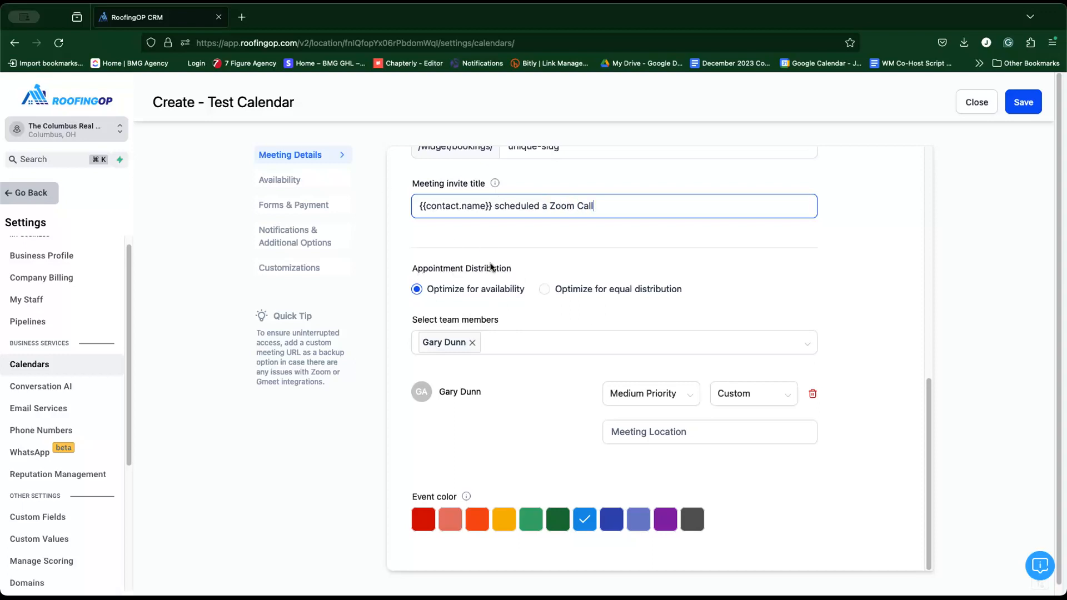
Step: Set the assigned team member's priority to High Priority
click(689, 395)
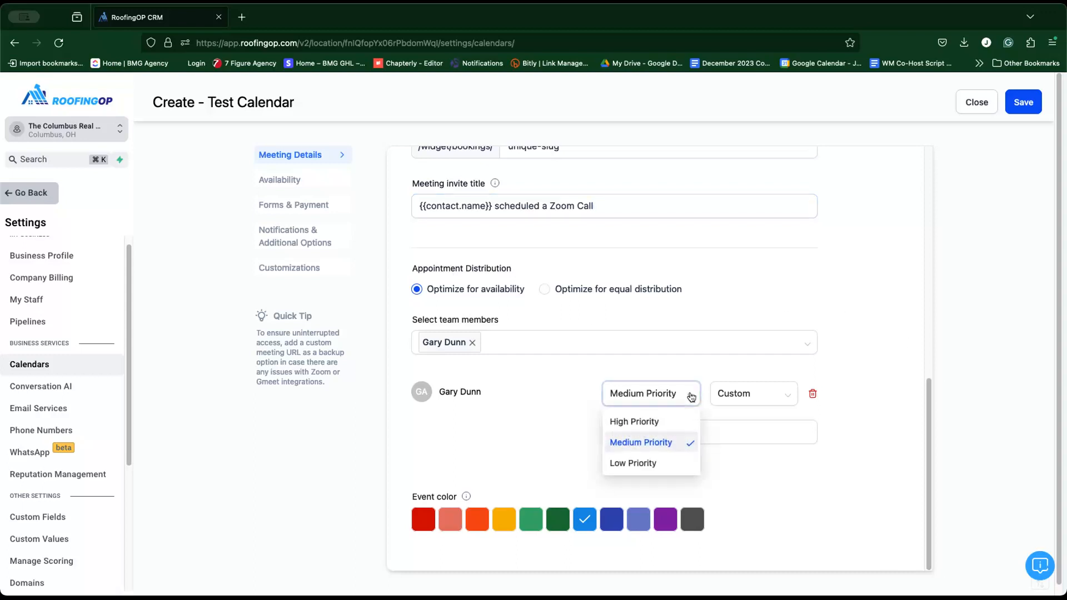
click(658, 423)
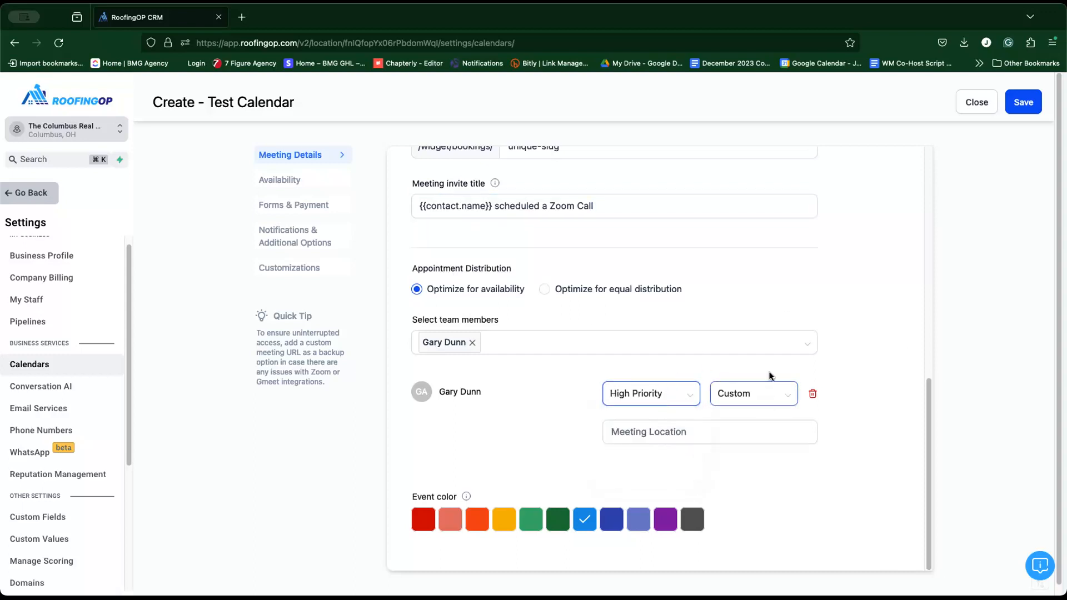
Step: Try to set the team member's meeting location to Zoom
click(746, 396)
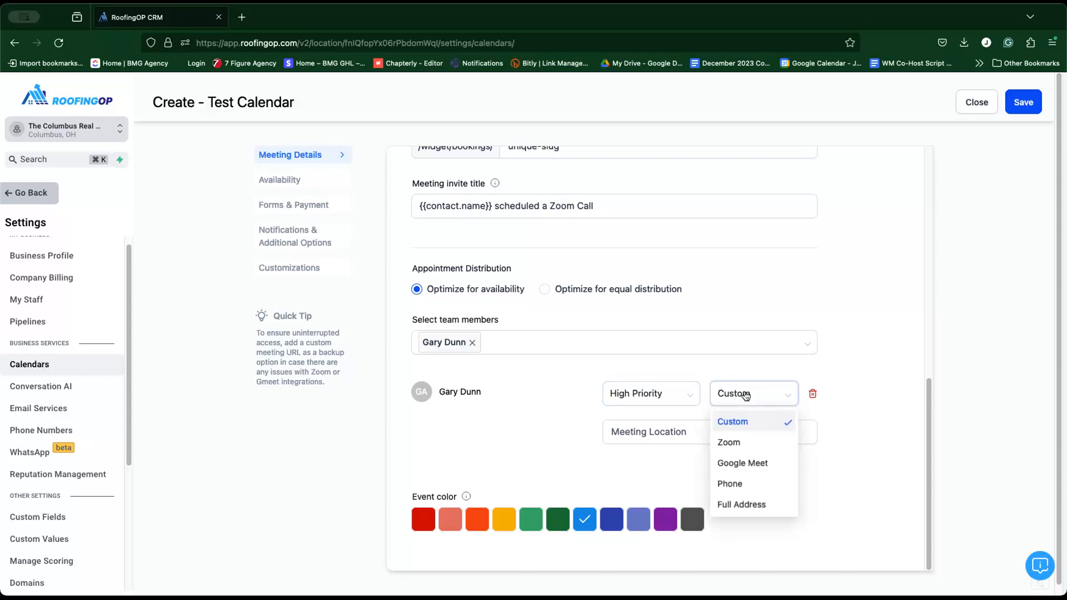
click(737, 445)
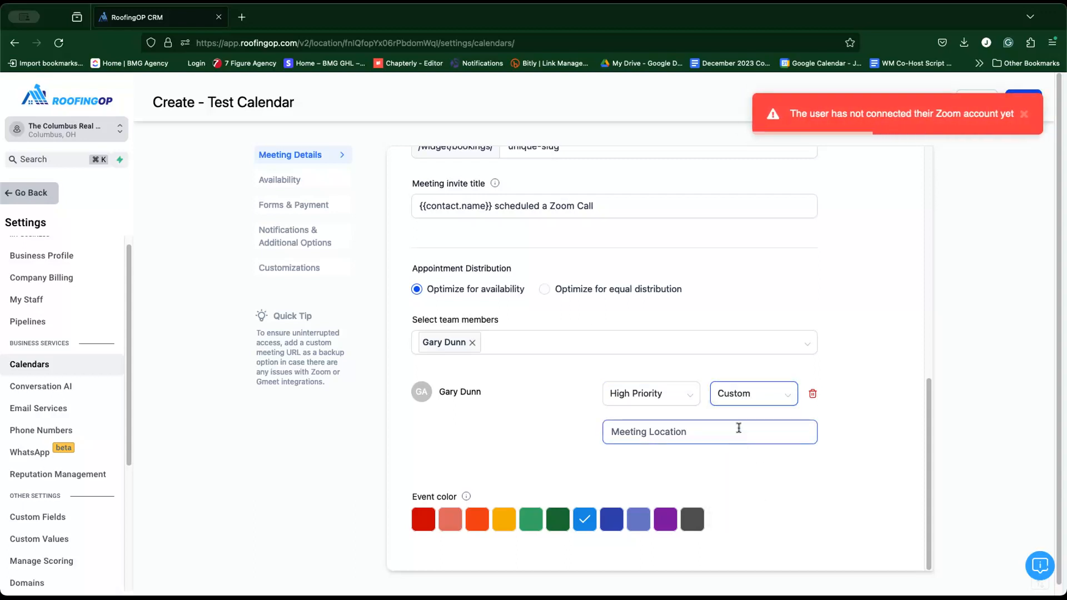
click(1024, 114)
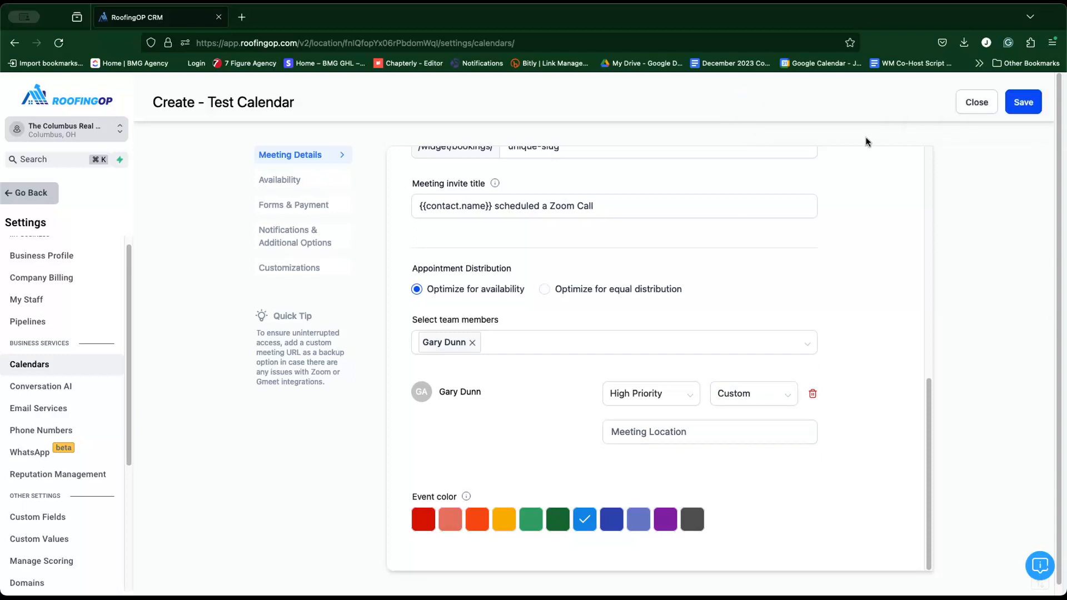
Step: Set the team member's meeting location to Phone with {{location.phone}}, and choose blue as the event color
click(786, 393)
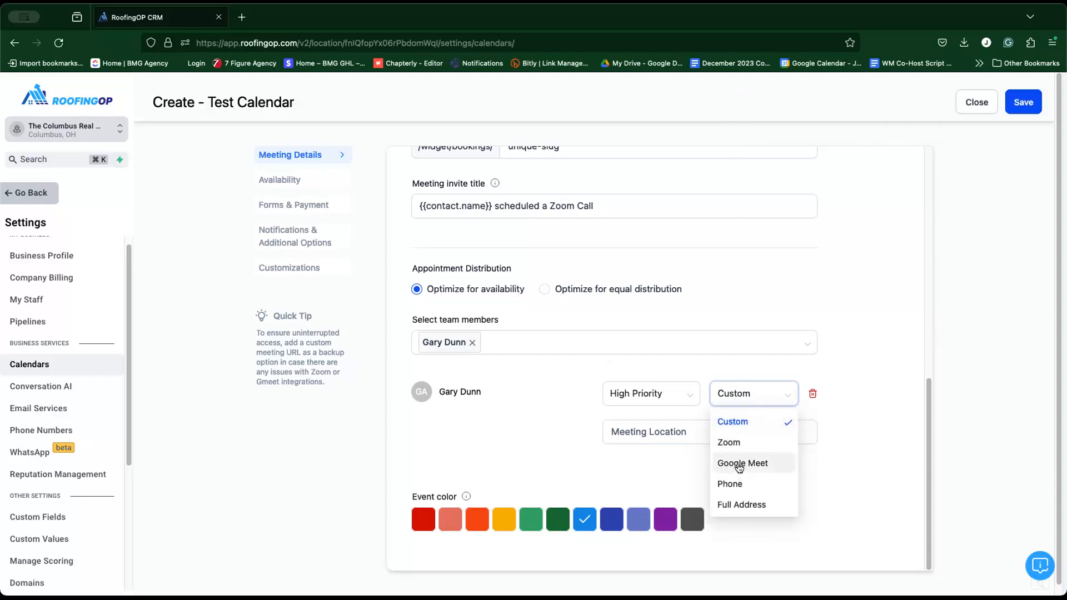
click(731, 485)
click(753, 429)
scroll(891, 439, down, 1)
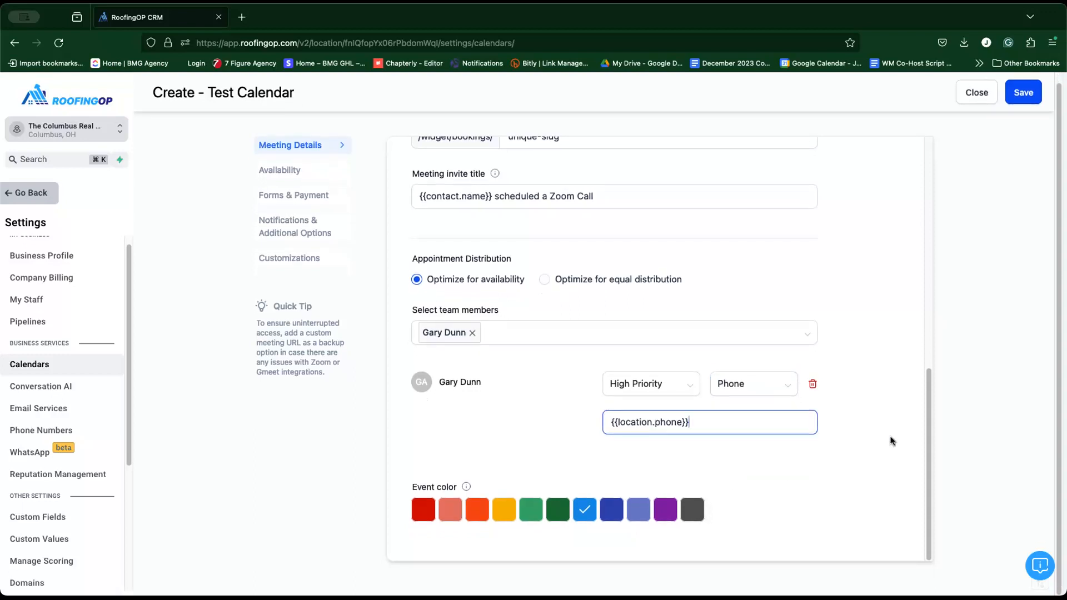
click(559, 510)
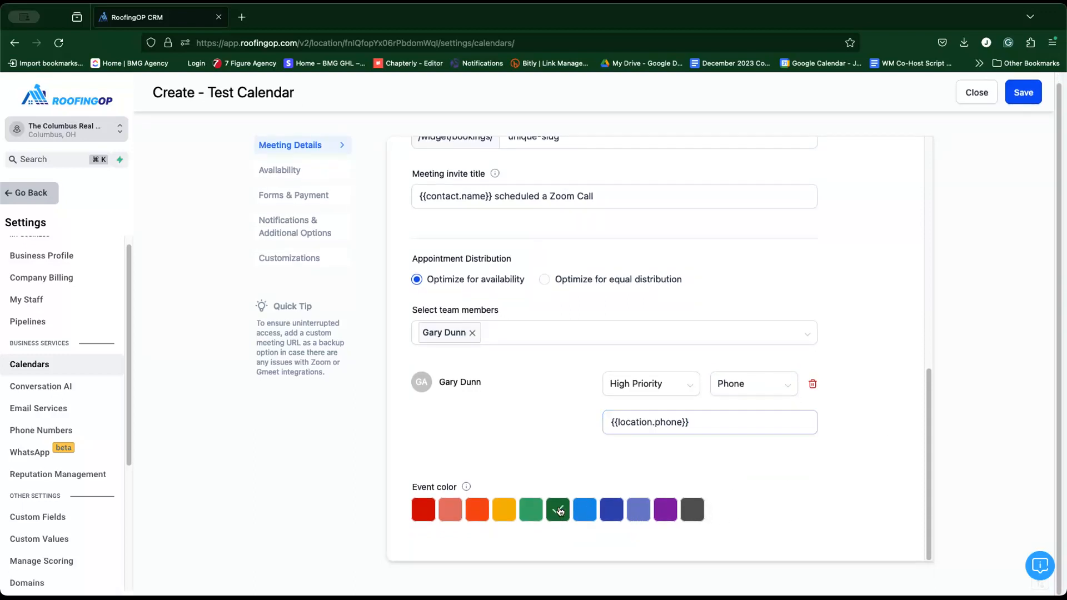
click(594, 516)
Step: Open the calendar's availability settings and set the meeting interval to 1 hour
click(284, 169)
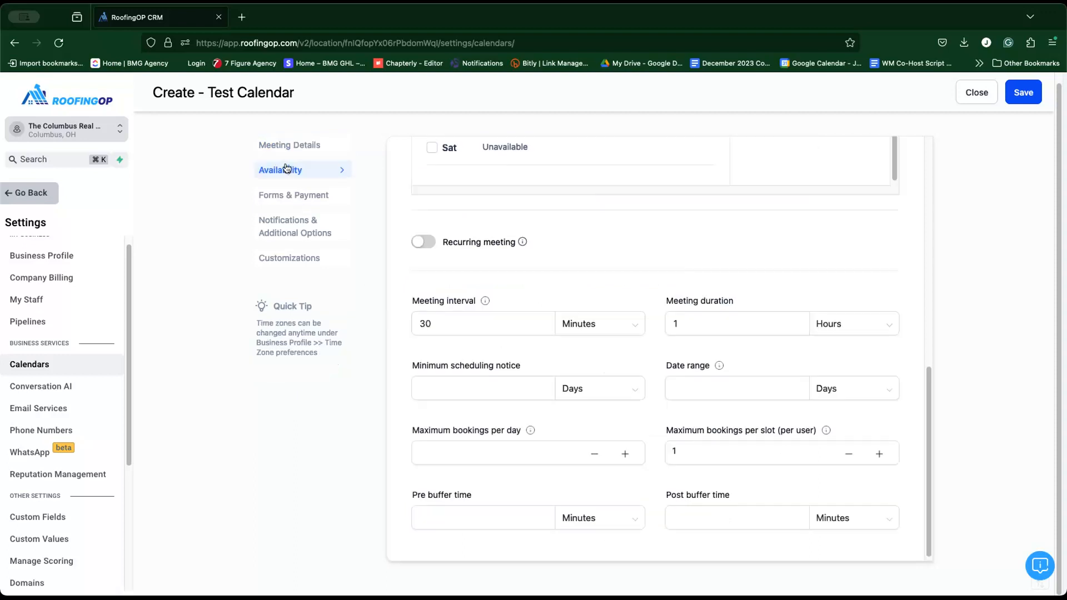
scroll(669, 182, up, 10)
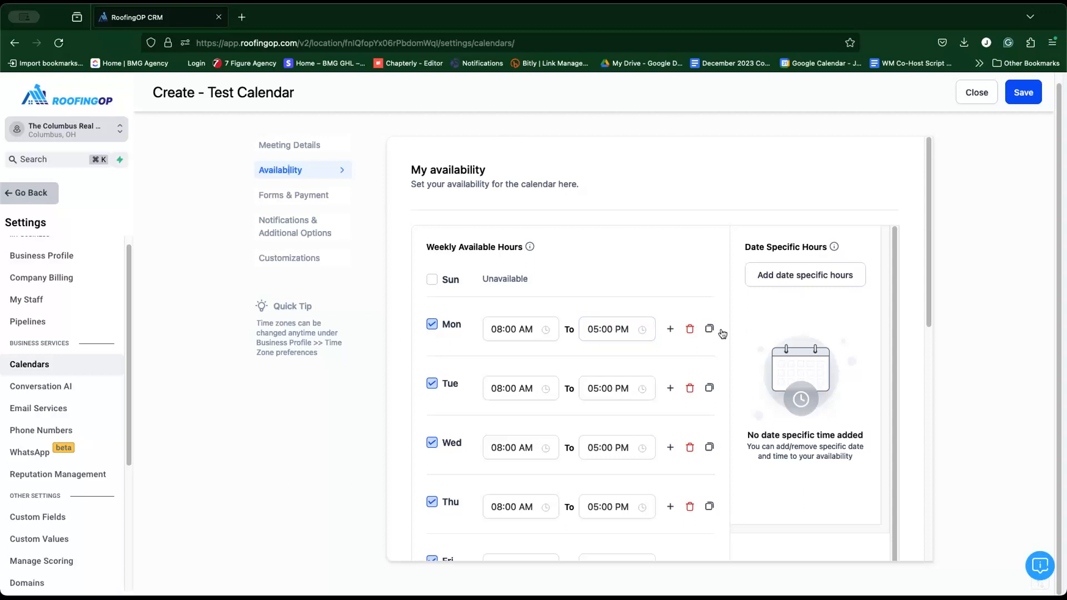
scroll(645, 226, down, 1)
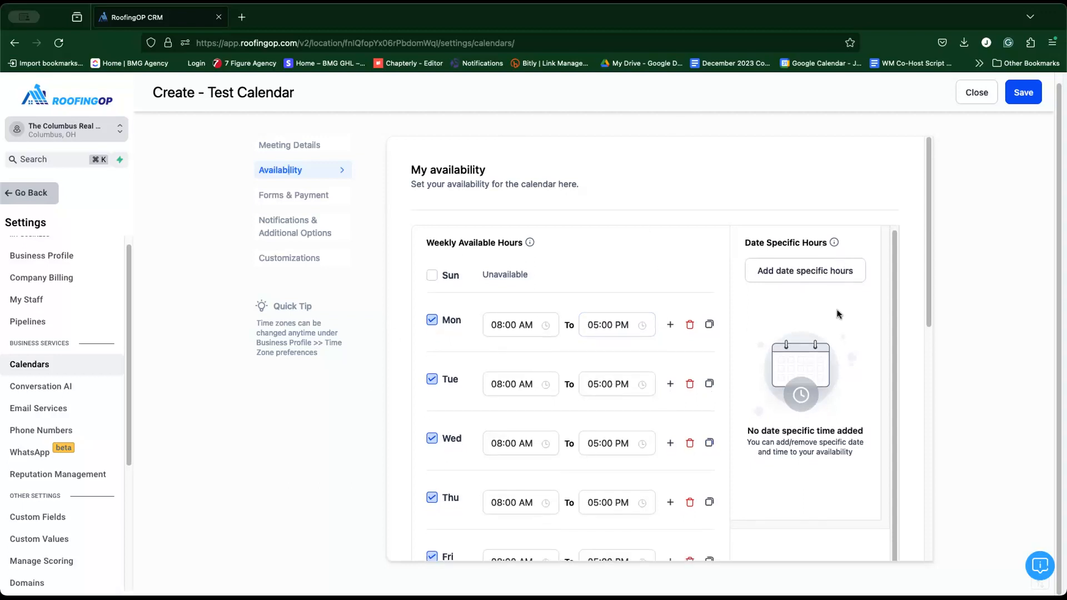
mouse_move(833, 242)
scroll(636, 453, down, 7)
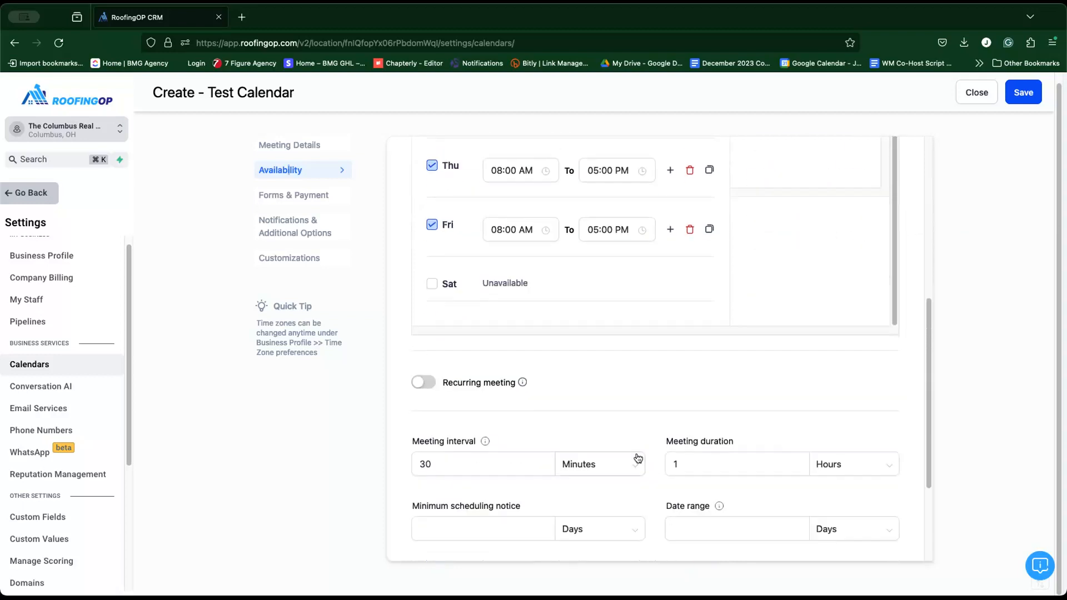
scroll(638, 457, down, 1)
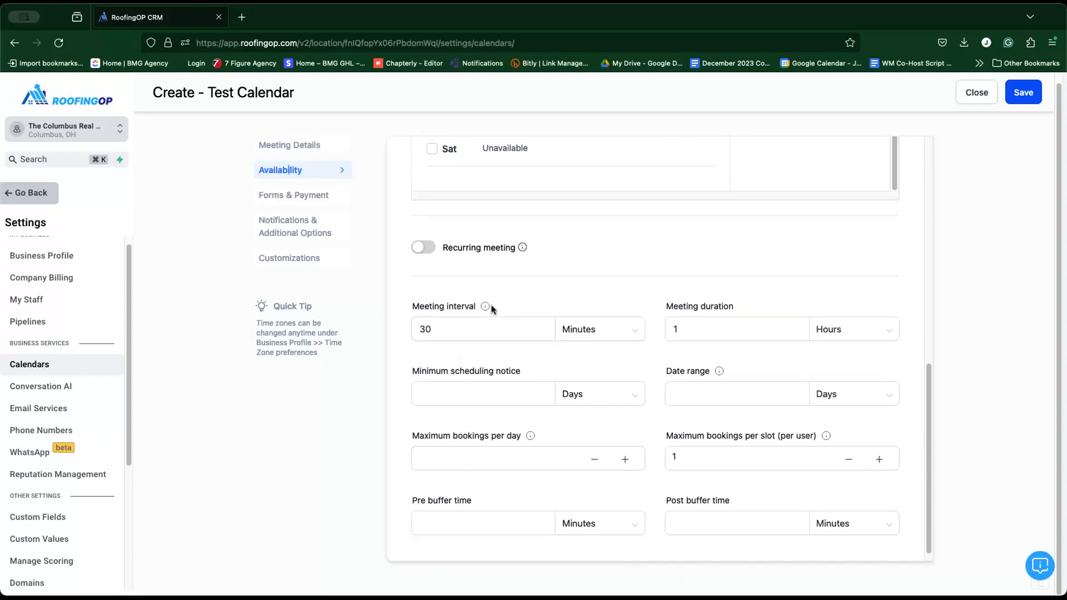
mouse_move(487, 309)
click(622, 334)
click(597, 380)
double_click(441, 328)
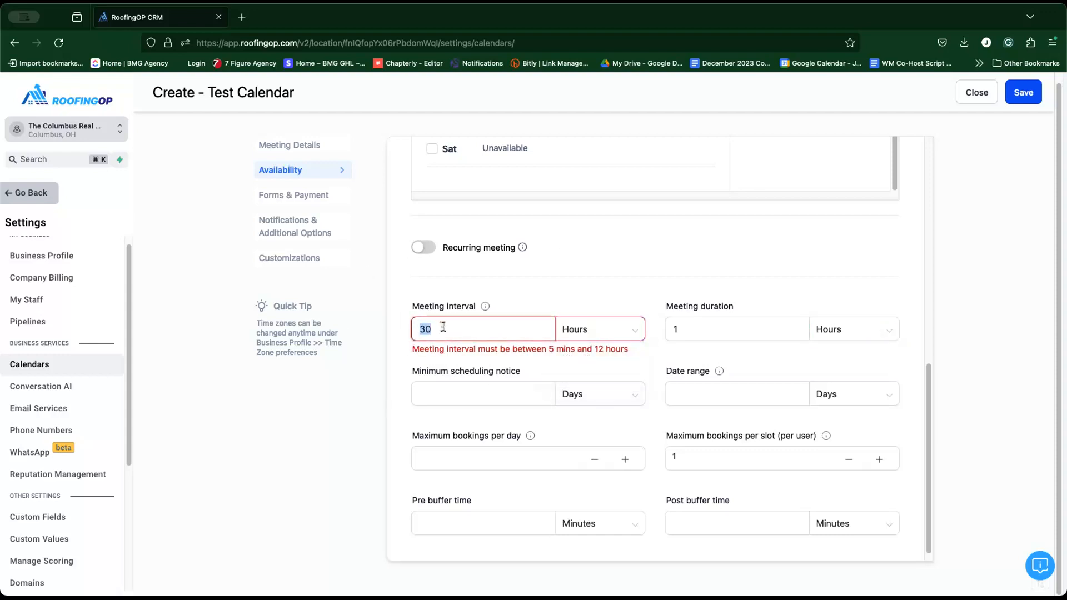
text(1)
click(463, 360)
Step: Set the calendar's minimum scheduling notice to 3 hours
click(492, 393)
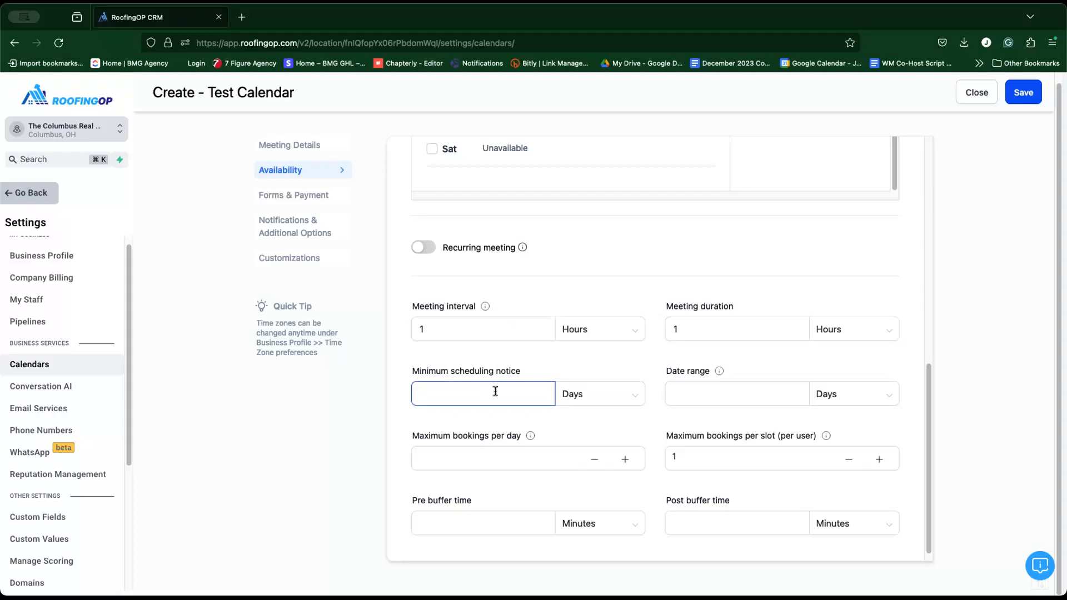
click(630, 396)
click(432, 389)
click(616, 401)
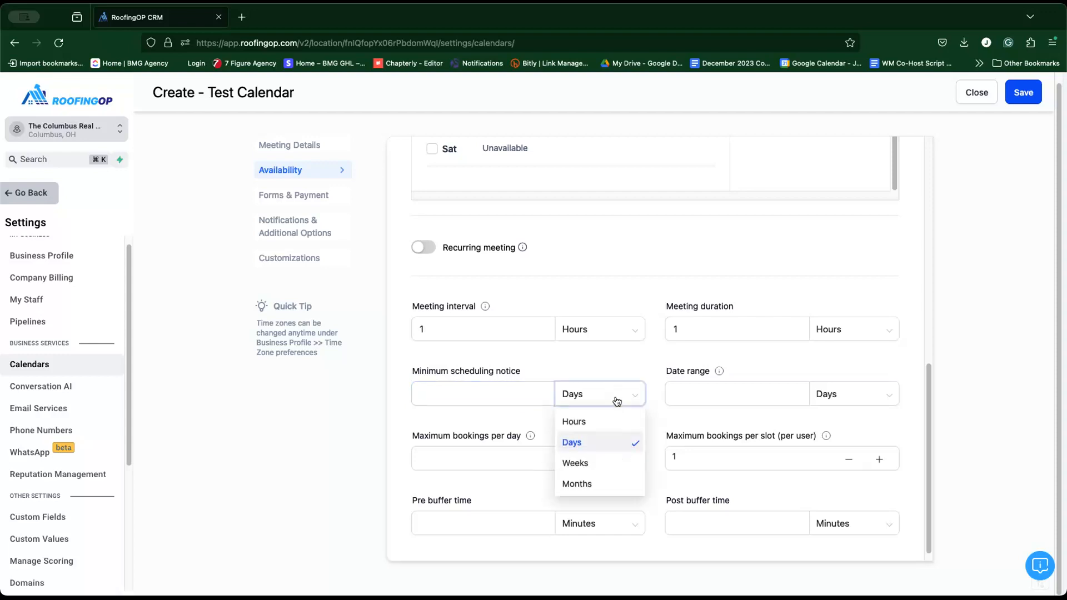
click(589, 424)
click(495, 391)
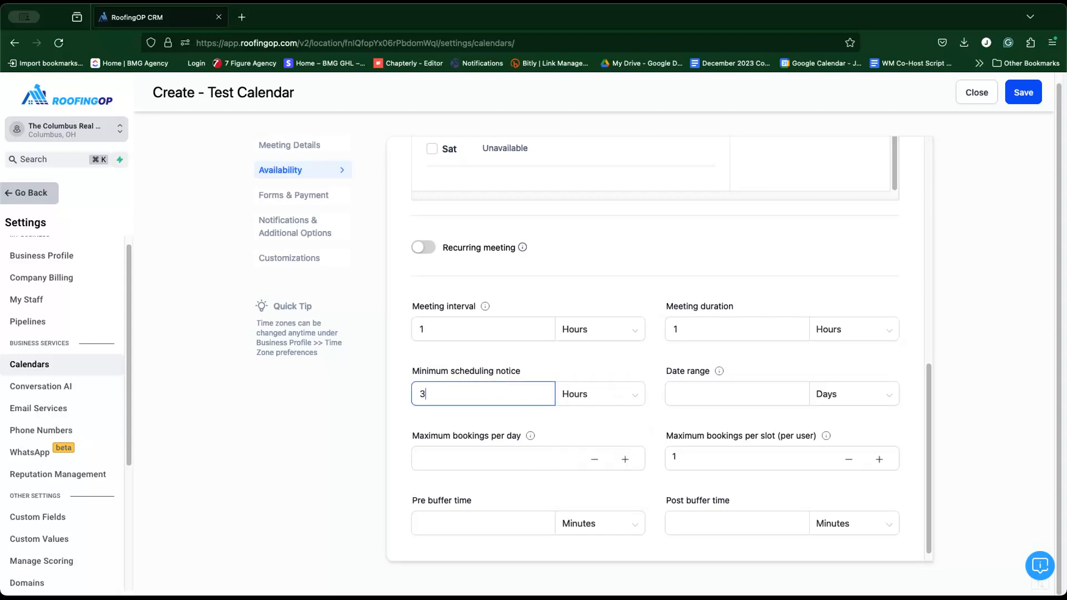
click(580, 370)
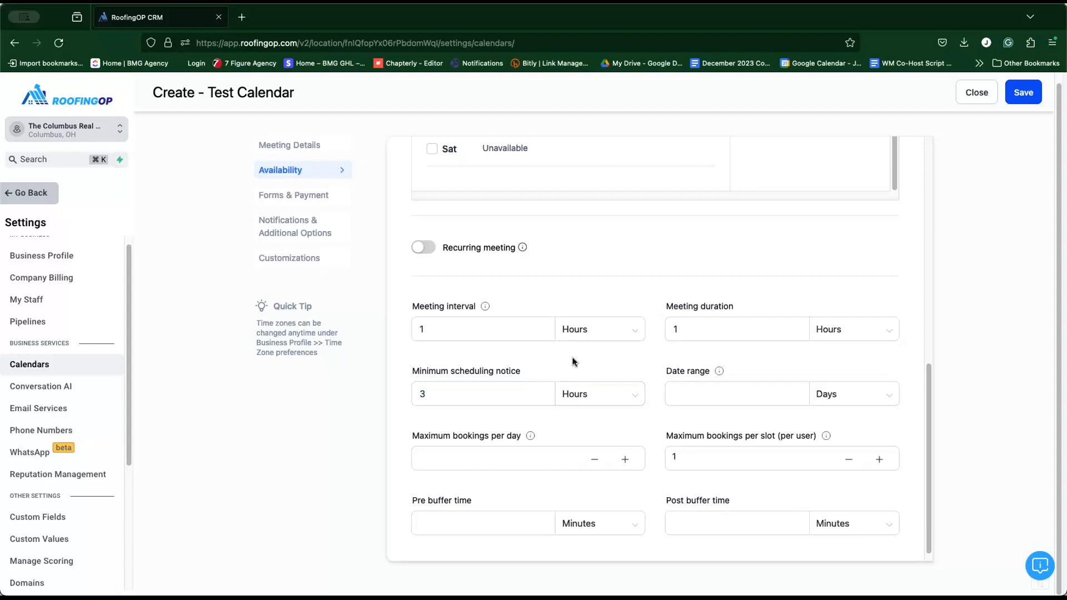
Step: Set the date range for scheduling bookings to 2 weeks
mouse_move(720, 372)
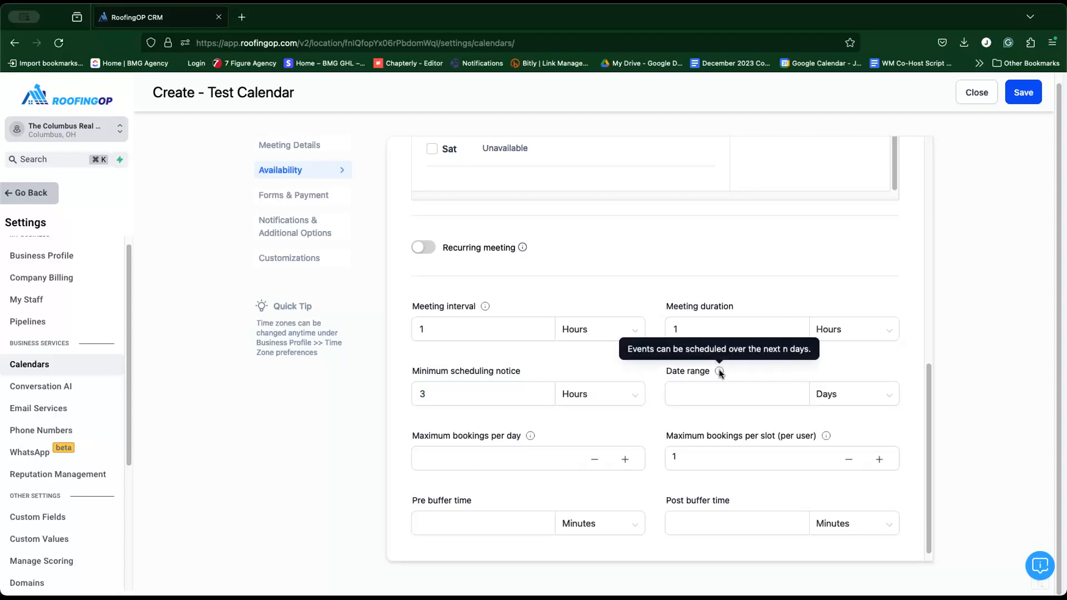
click(725, 393)
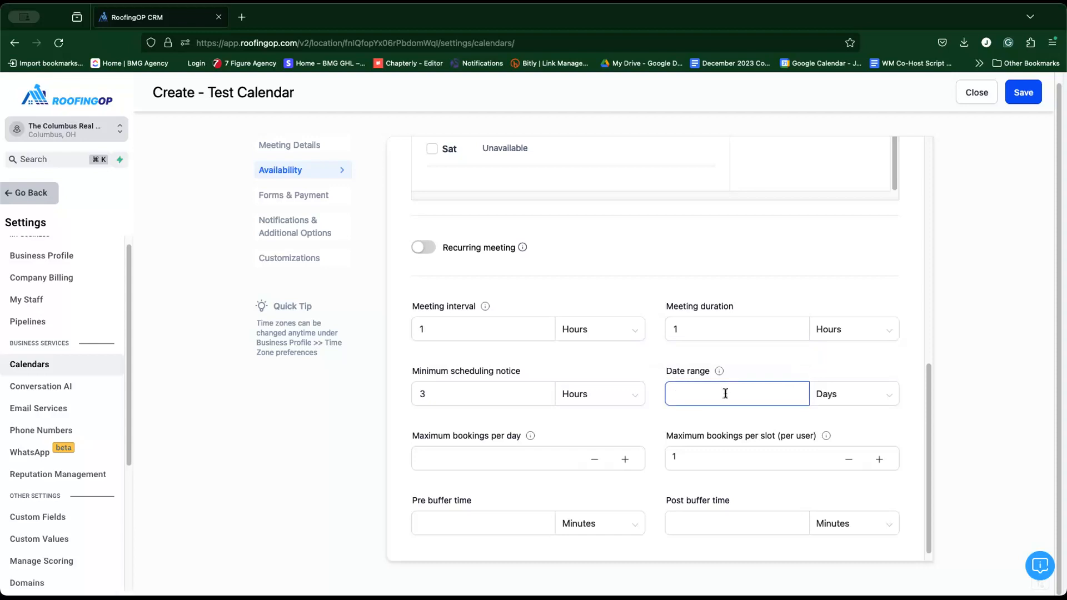
text(2)
click(823, 402)
click(826, 443)
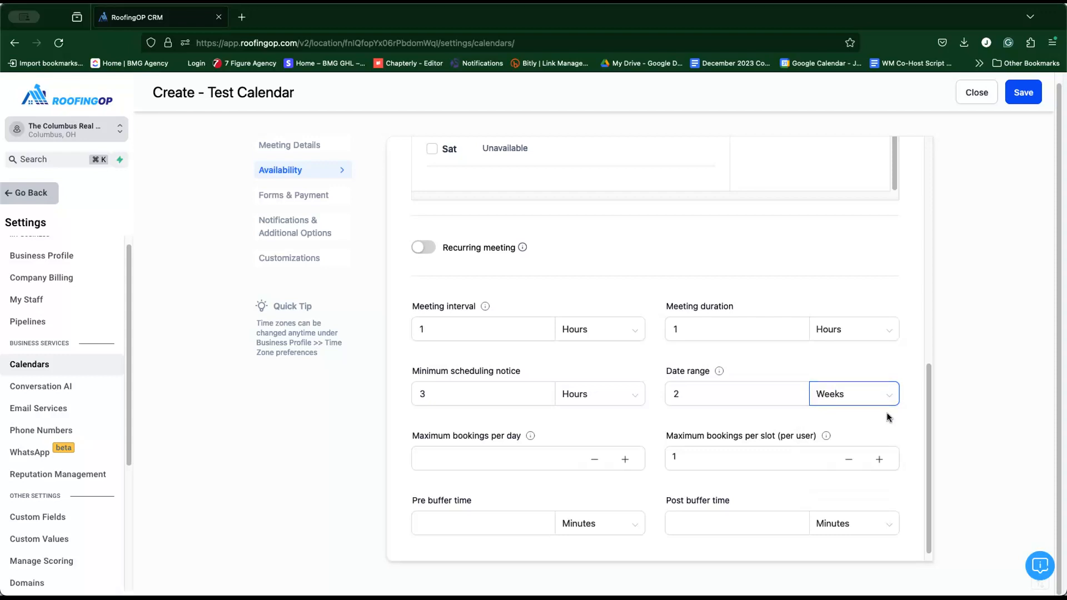
click(429, 459)
click(422, 397)
click(447, 436)
mouse_move(532, 440)
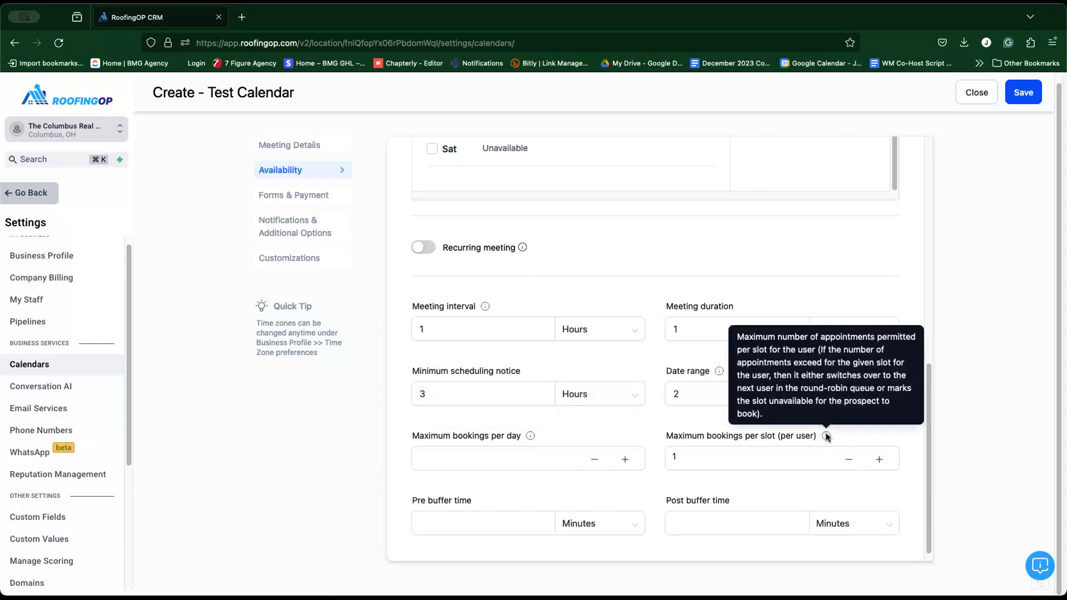
Step: Set both the pre buffer time and the post buffer time to 1 hour
click(453, 533)
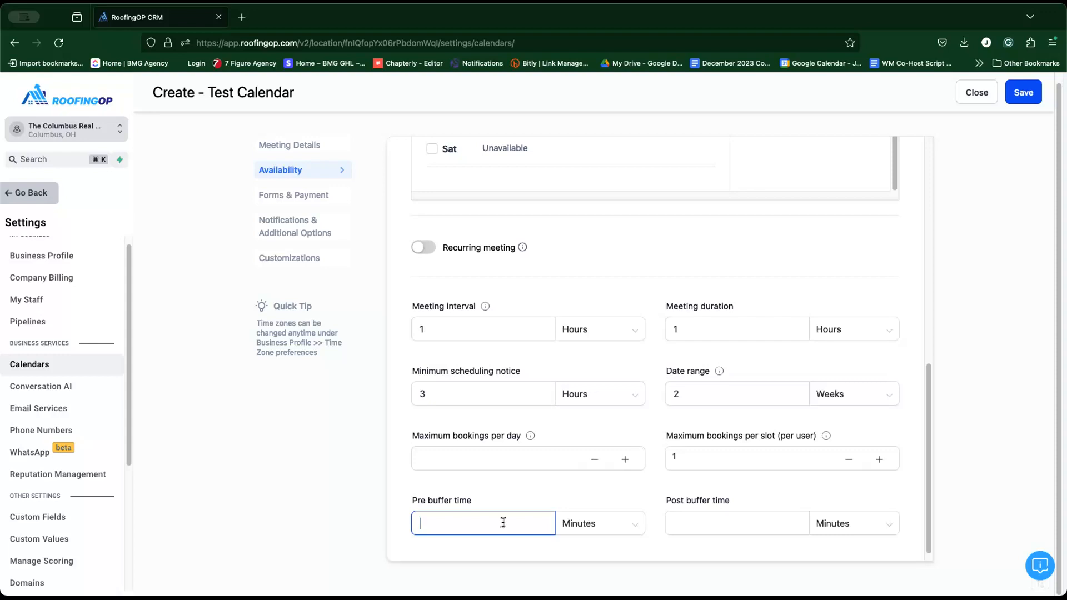
click(636, 528)
click(592, 572)
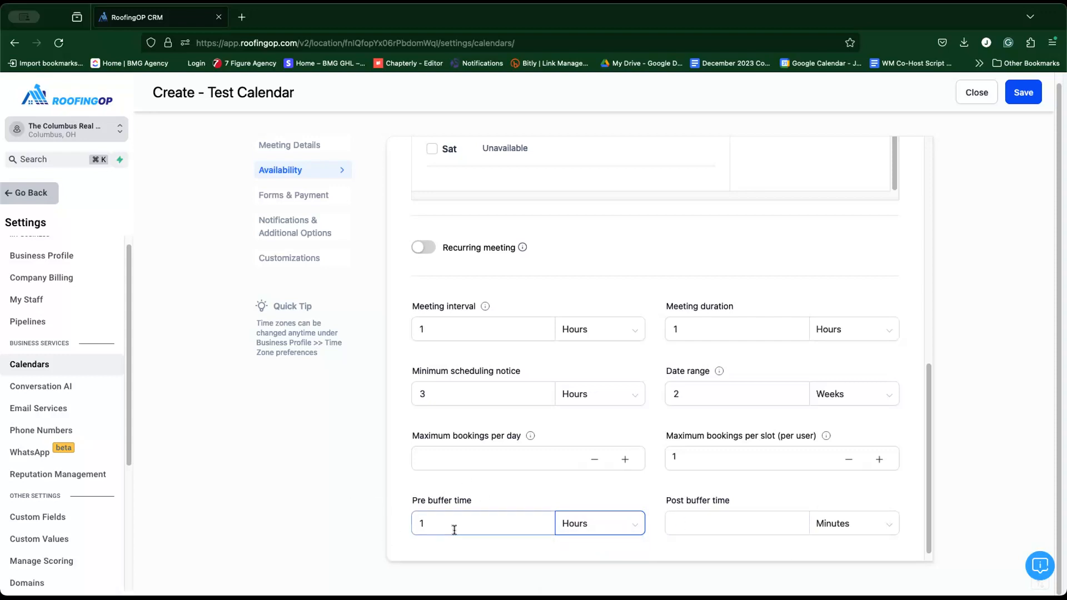
click(696, 525)
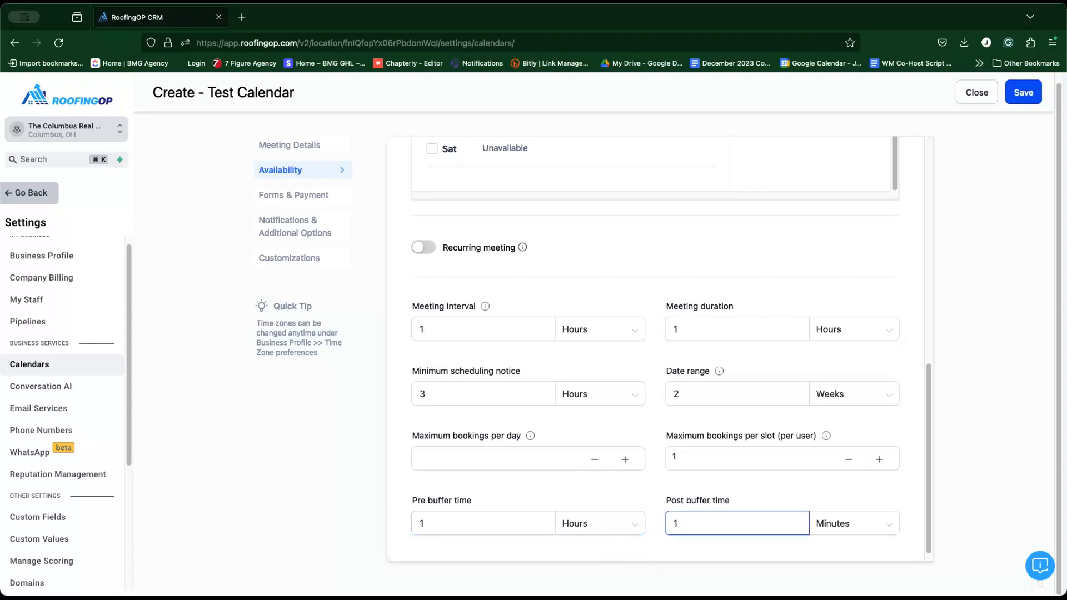
click(868, 528)
click(843, 570)
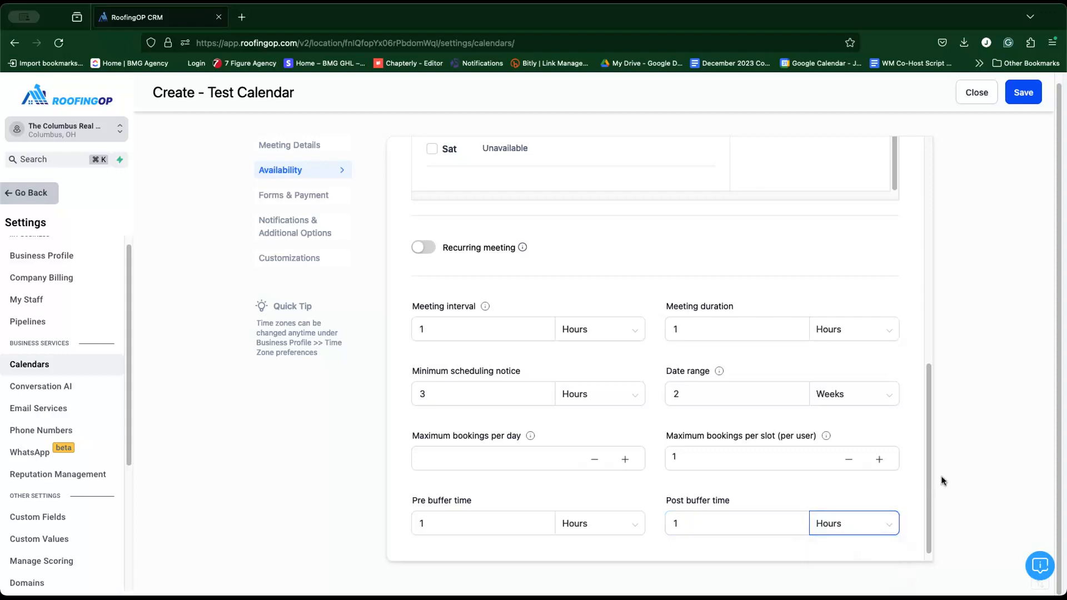
scroll(916, 466, down, 1)
Step: Open the calendar's forms and payment settings and enable pre-populated fields for sticky contacts
click(287, 197)
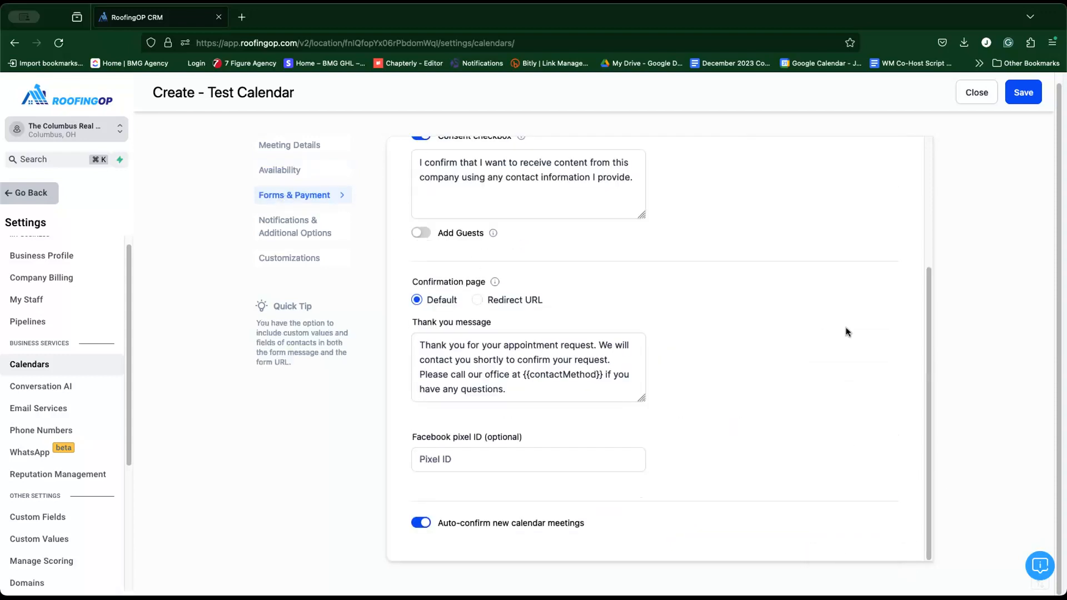
scroll(732, 422, up, 3)
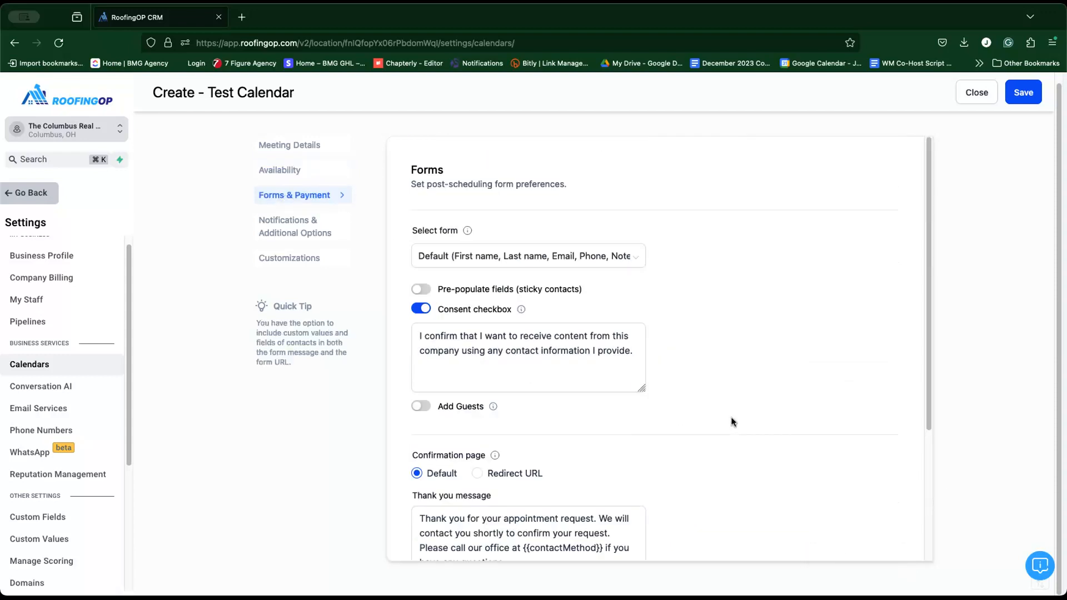
scroll(733, 422, up, 1)
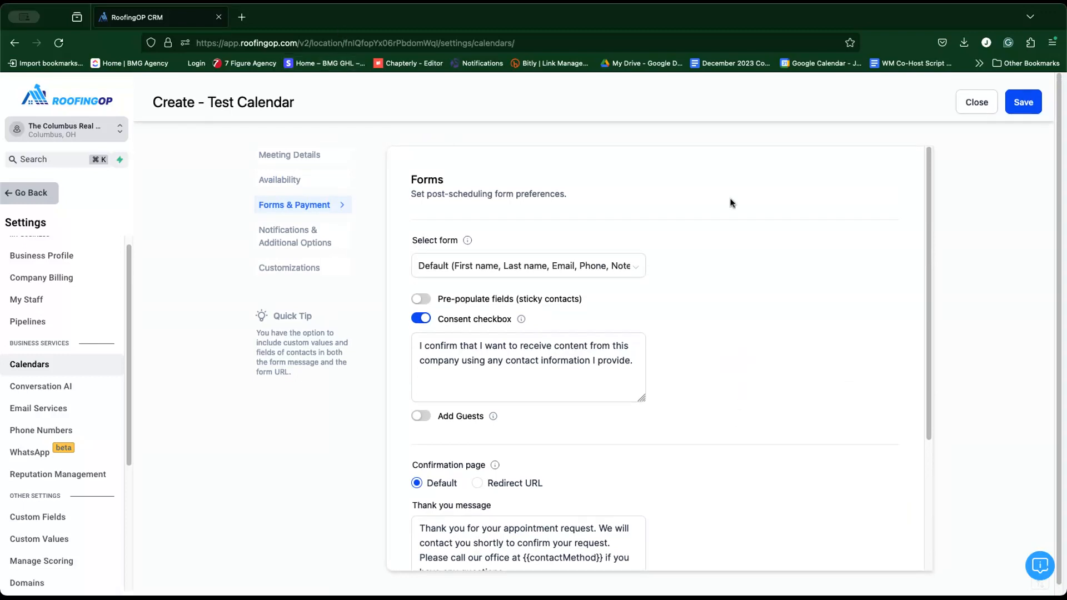
scroll(821, 372, down, 3)
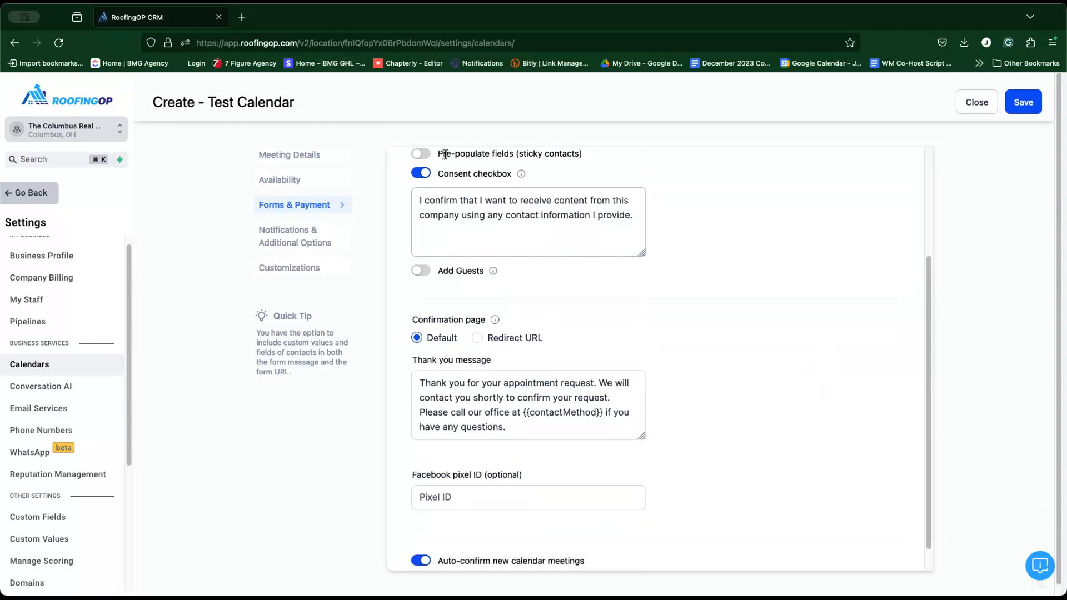
scroll(445, 154, up, 3)
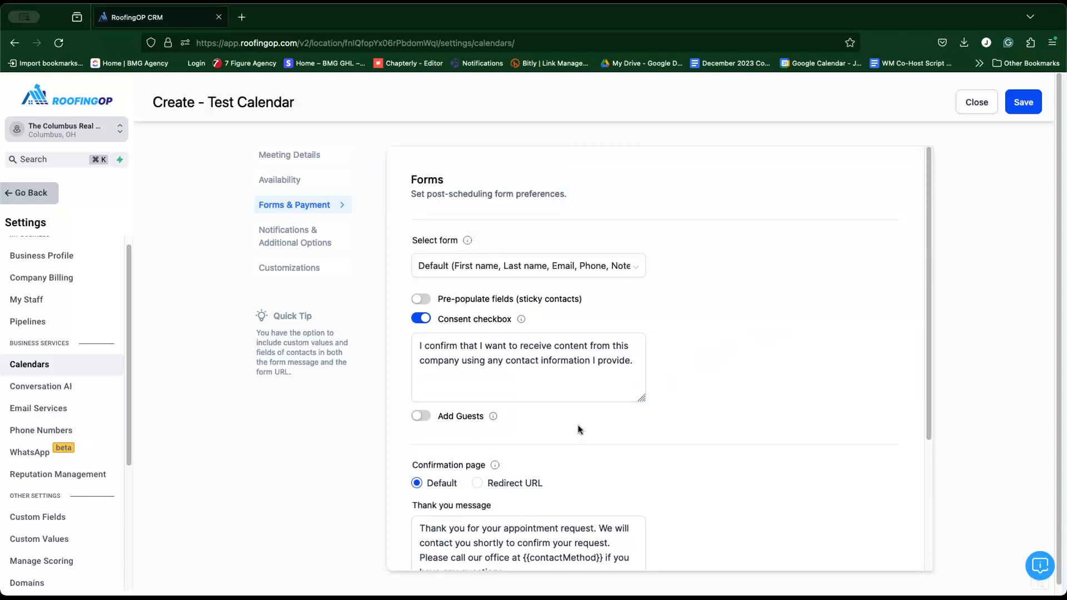
click(421, 299)
click(418, 347)
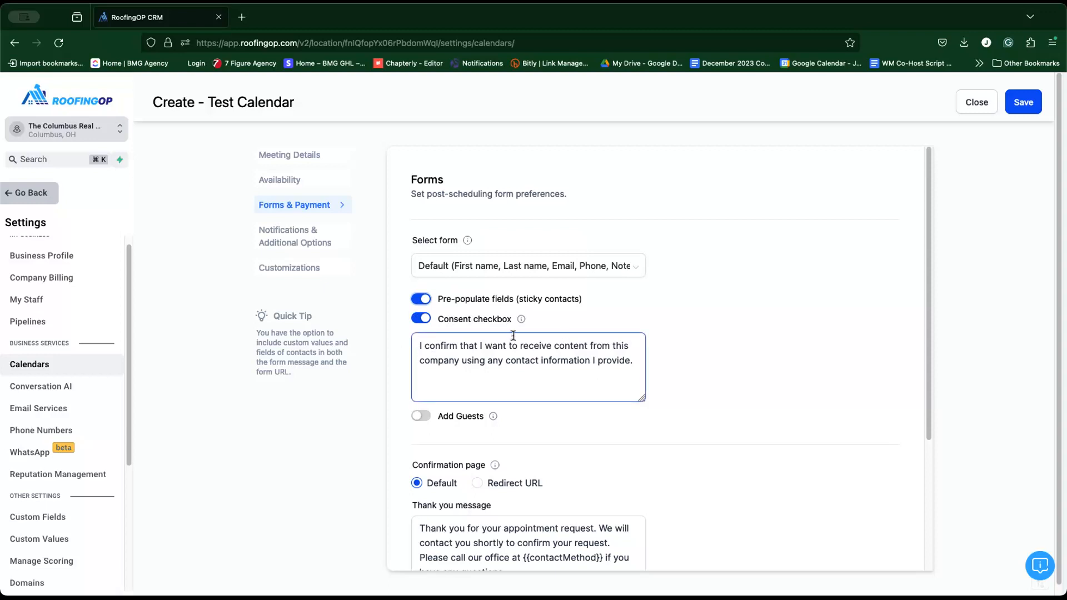
click(842, 405)
Step: Try enabling the Add Guests option for the booking form, and turn it off again
scroll(842, 404, down, 2)
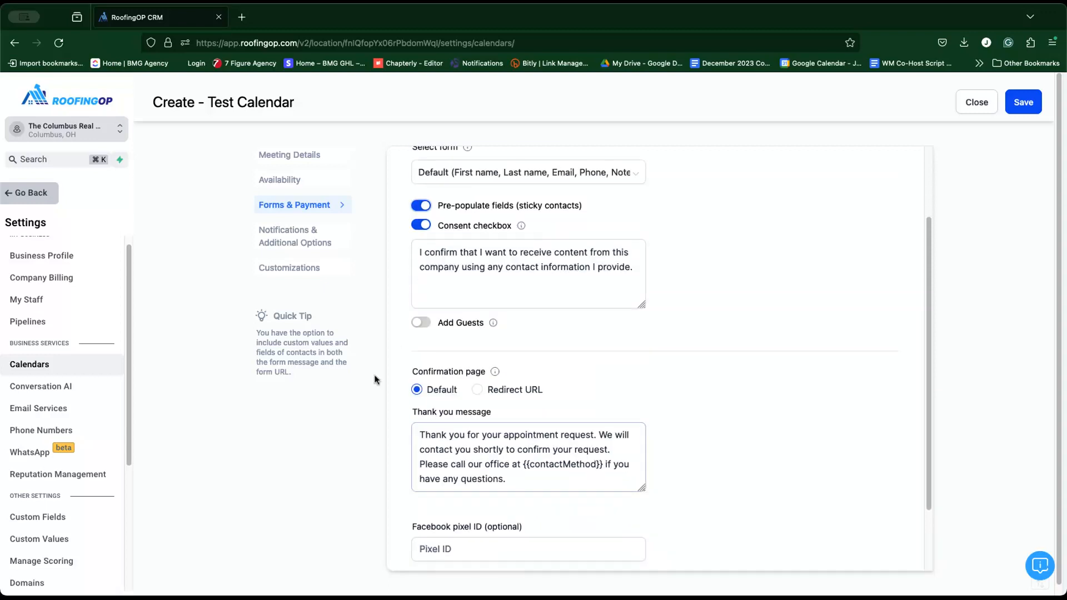
click(421, 323)
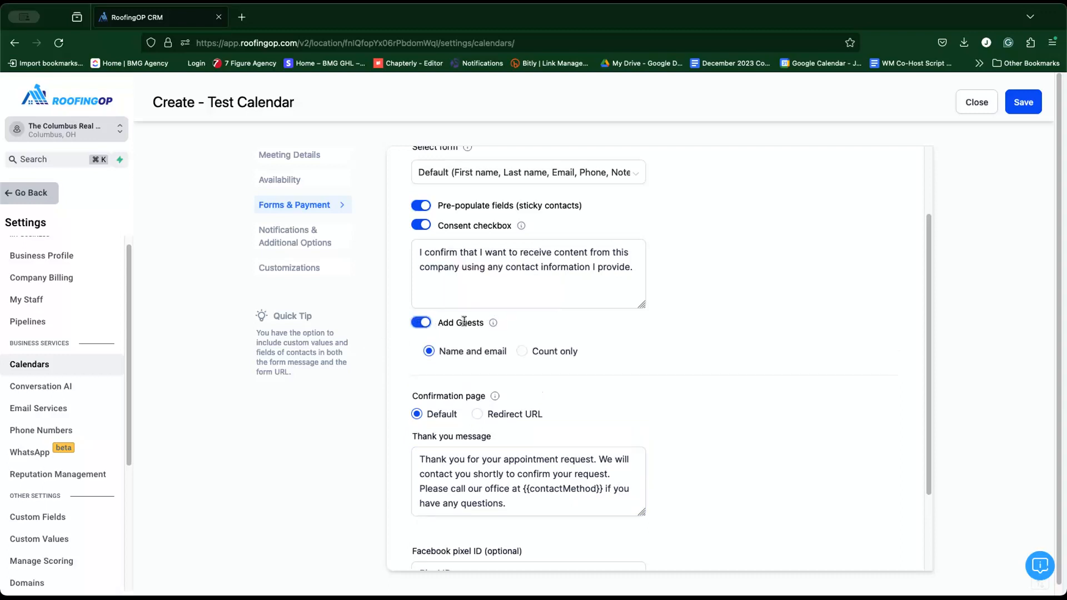
click(422, 323)
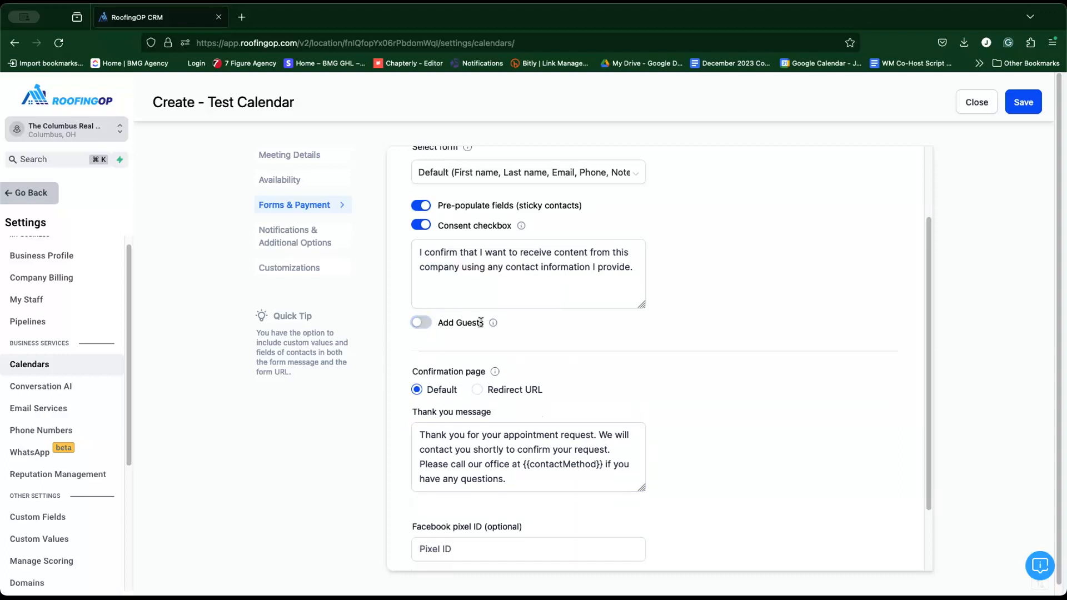
mouse_move(493, 325)
click(477, 327)
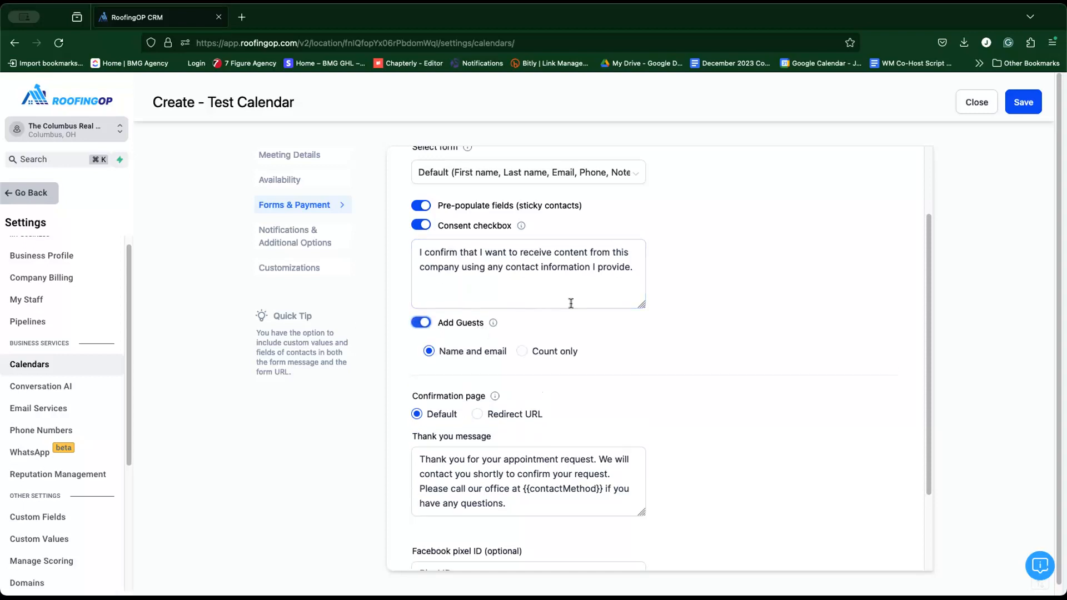
click(427, 324)
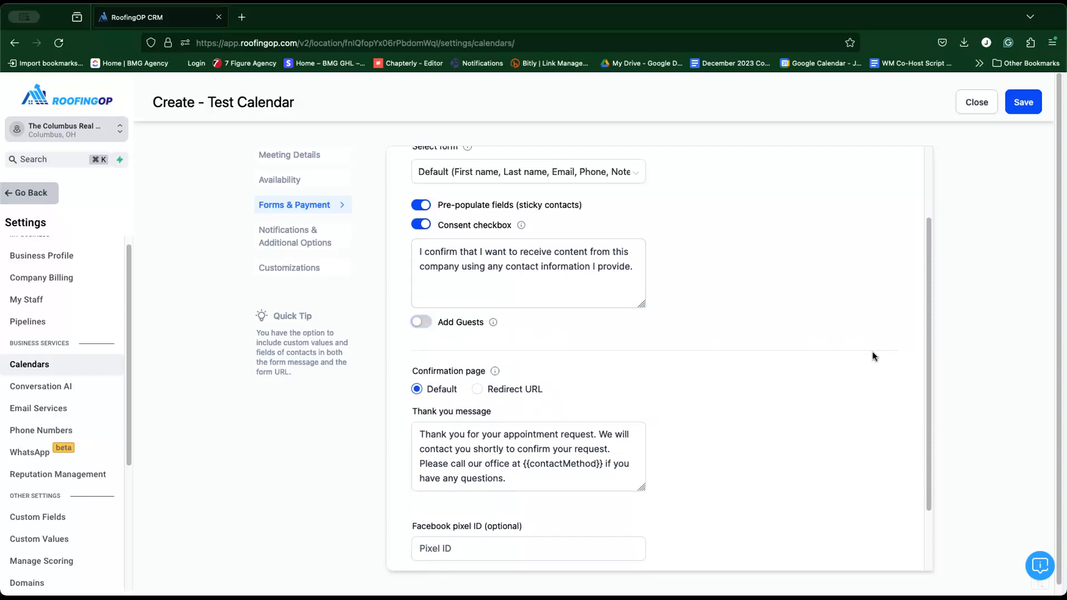
Step: Switch the booking form's confirmation page to a redirect URL
scroll(870, 362, down, 3)
scroll(868, 372, down, 1)
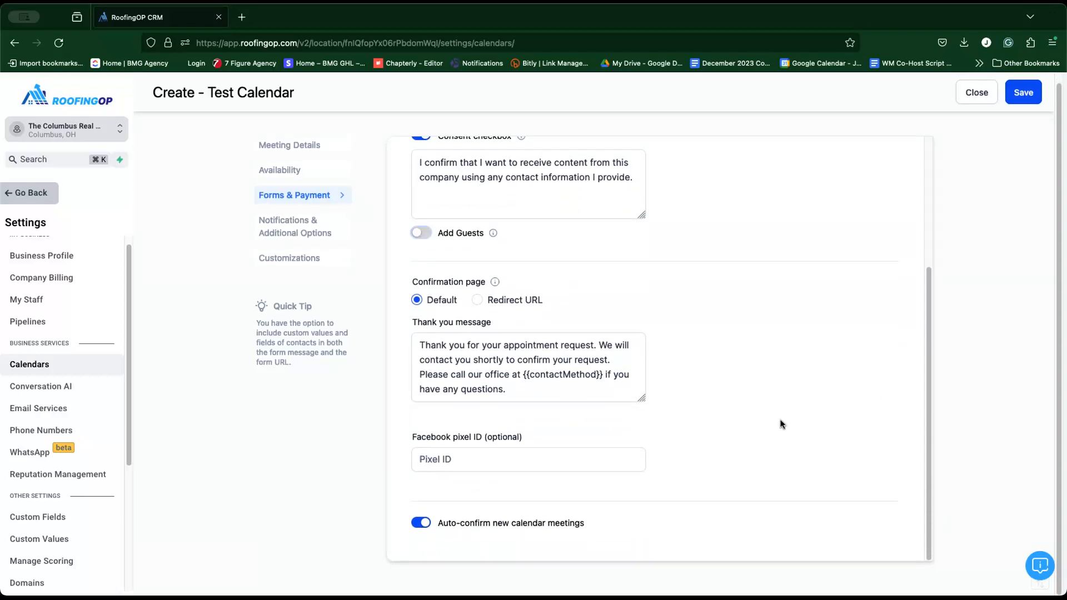
scroll(769, 436, up, 1)
mouse_move(495, 292)
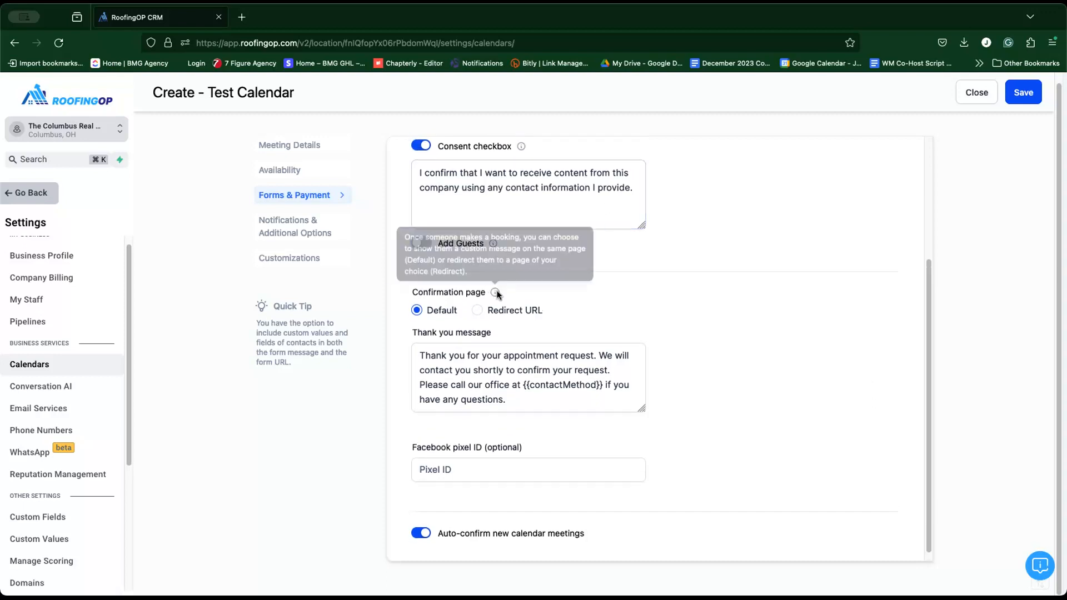
click(476, 311)
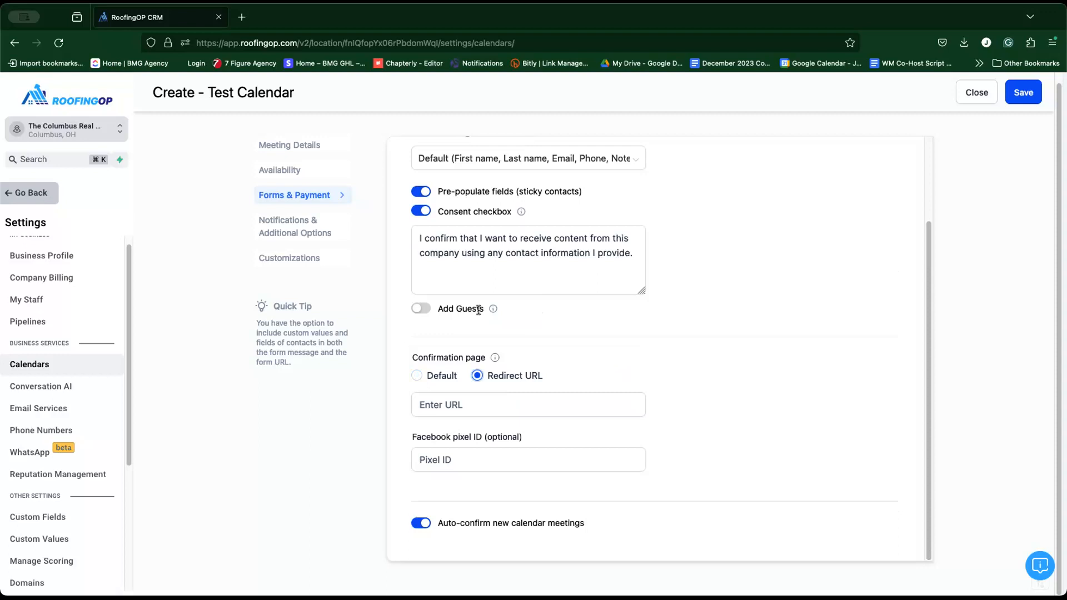
Step: Switch the booking form's confirmation page back to Default with its thank-you message and leave the Facebook pixel ID empty
click(437, 401)
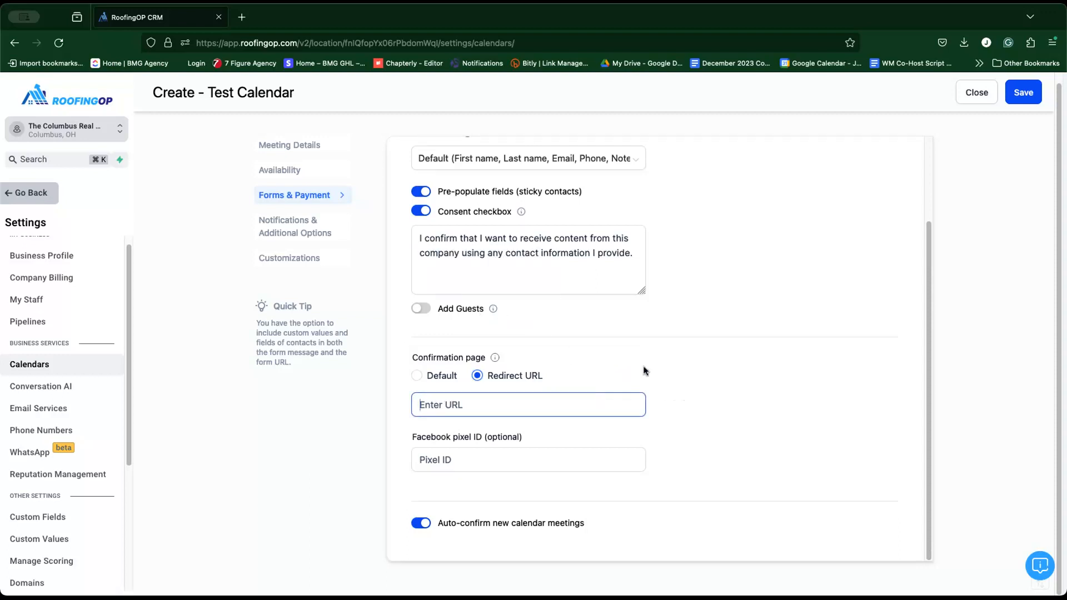
click(417, 375)
click(477, 456)
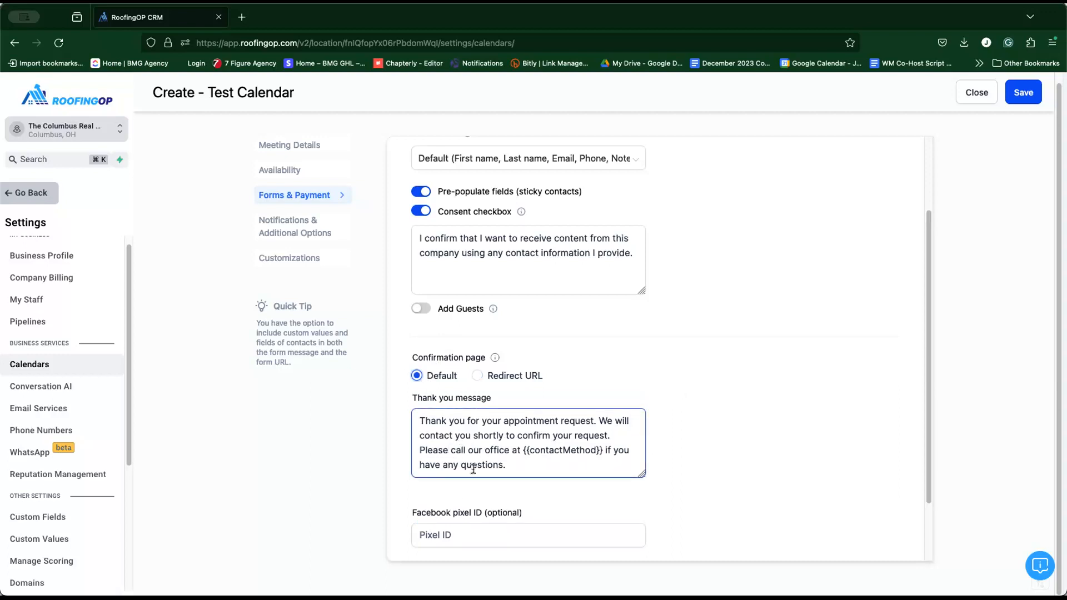
scroll(766, 439, down, 3)
click(538, 462)
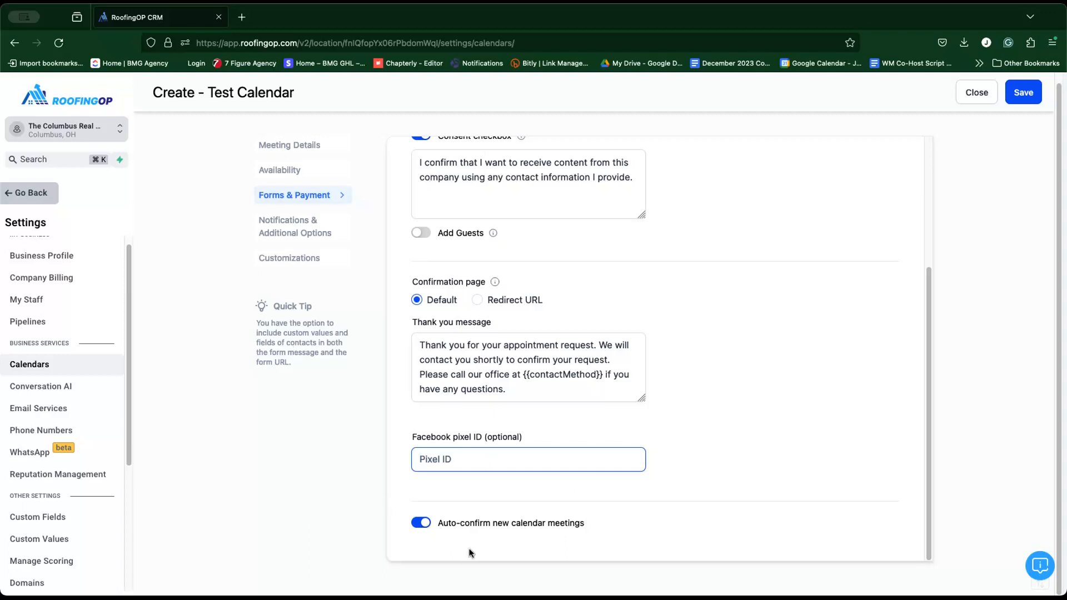
Step: Open the calendar's notification settings and have the acknowledgement email sent to the contact and the assigned user, but not to additional emails
click(295, 230)
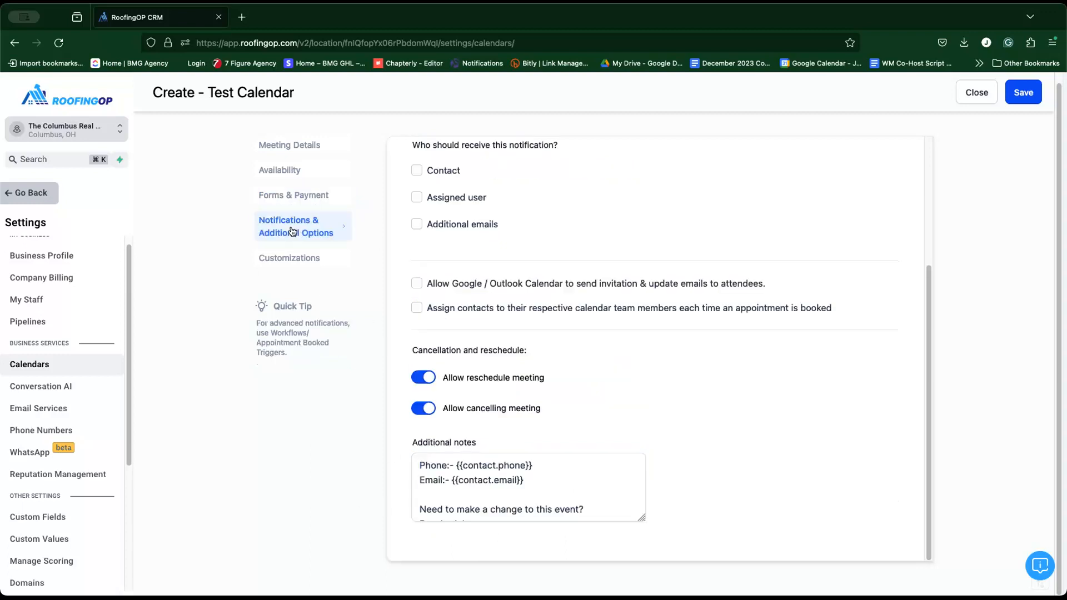
scroll(611, 272, up, 3)
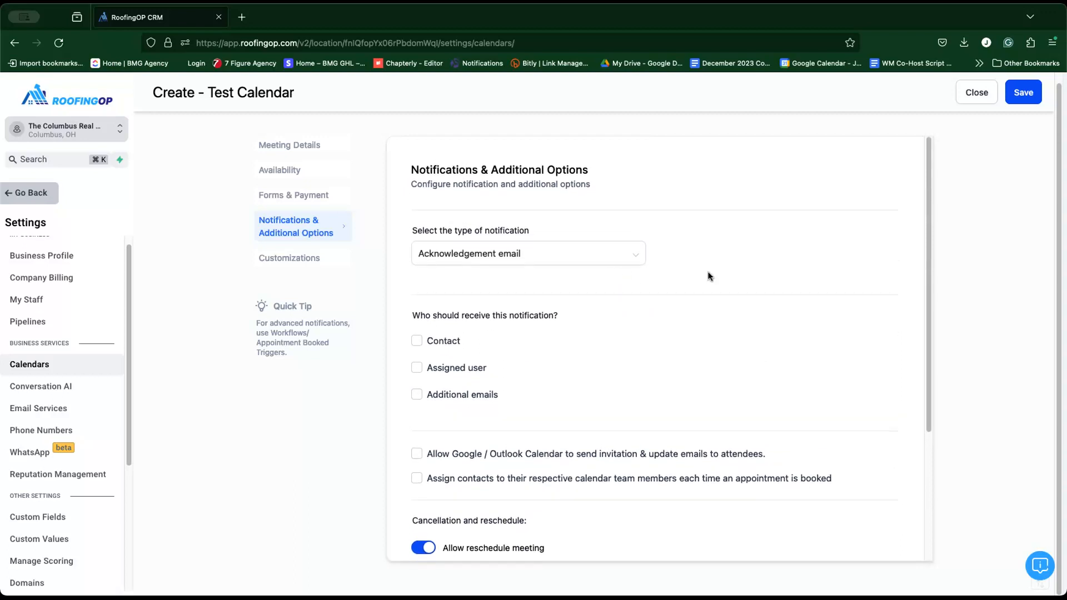
click(548, 251)
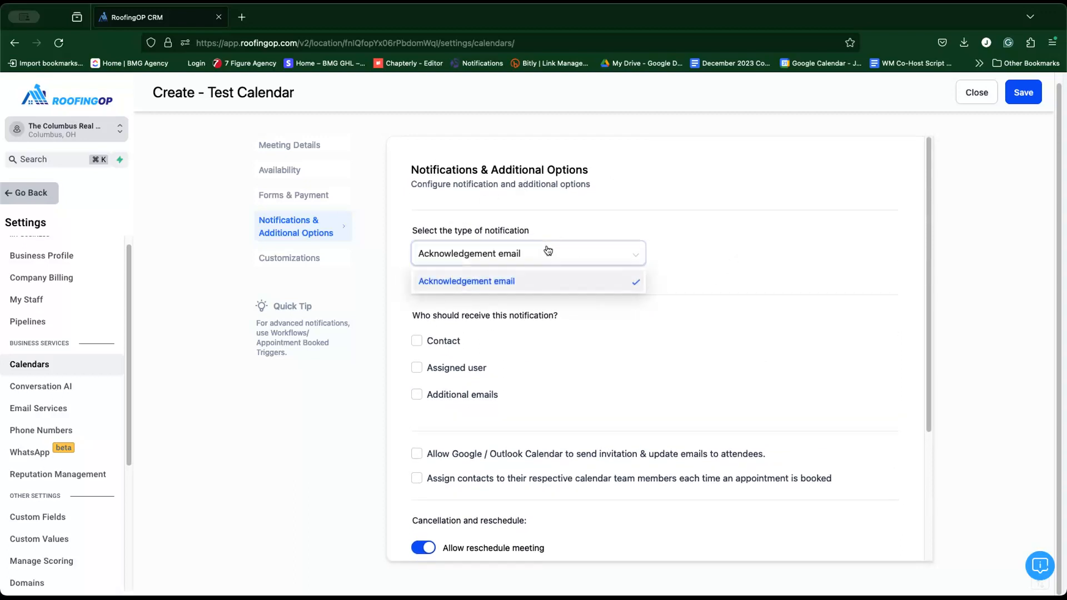
click(548, 251)
scroll(778, 350, down, 1)
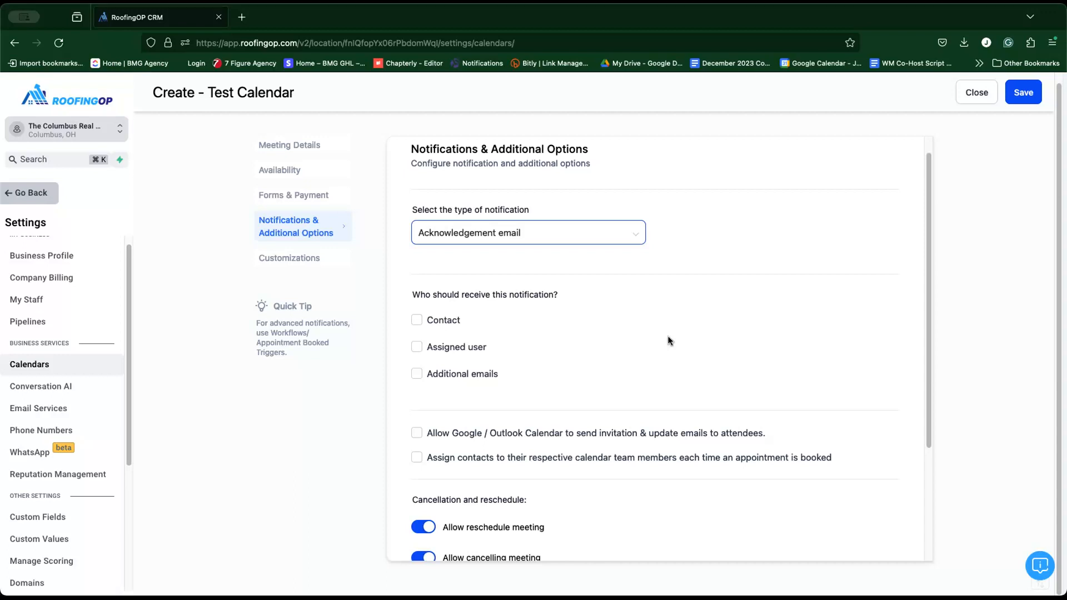
click(418, 321)
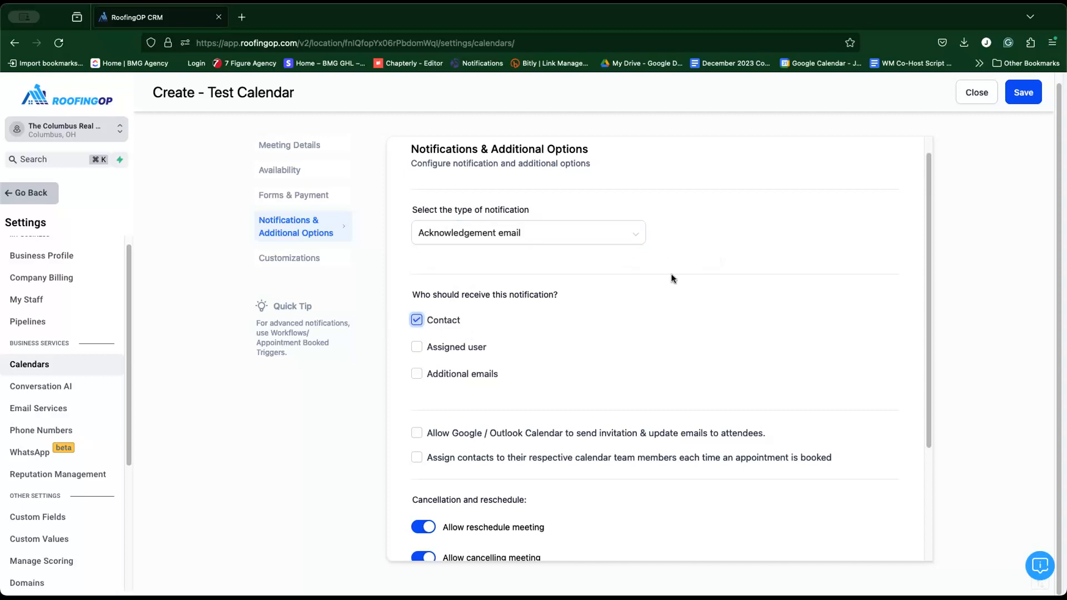
click(417, 347)
click(418, 374)
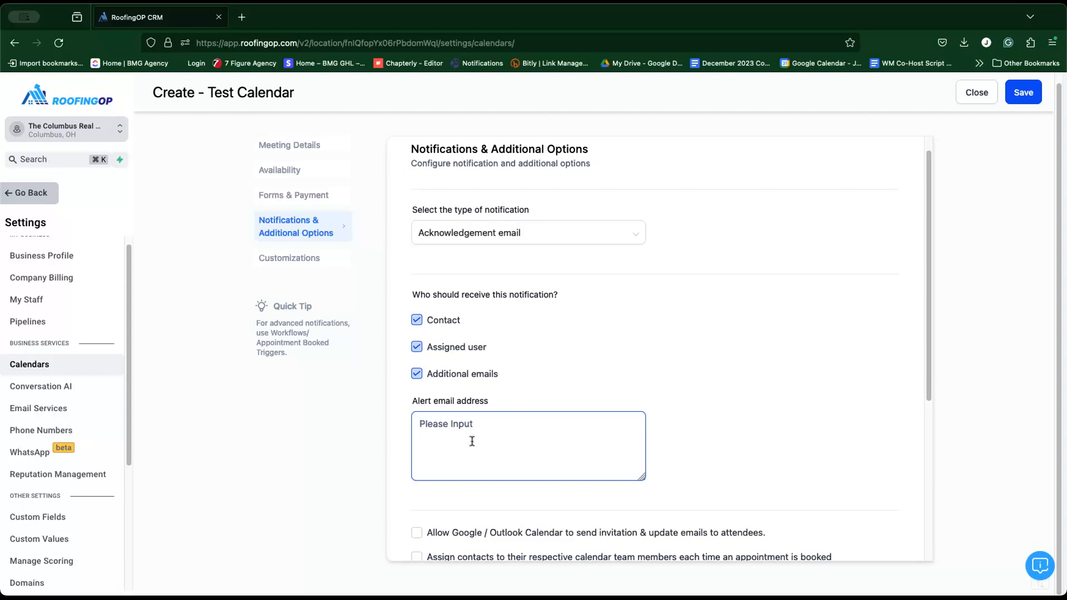
click(416, 374)
Step: Allow Google / Outlook invitation emails, assign contacts to their calendar team members on booking, and skip contacts that already have an assigned user
scroll(683, 405, down, 3)
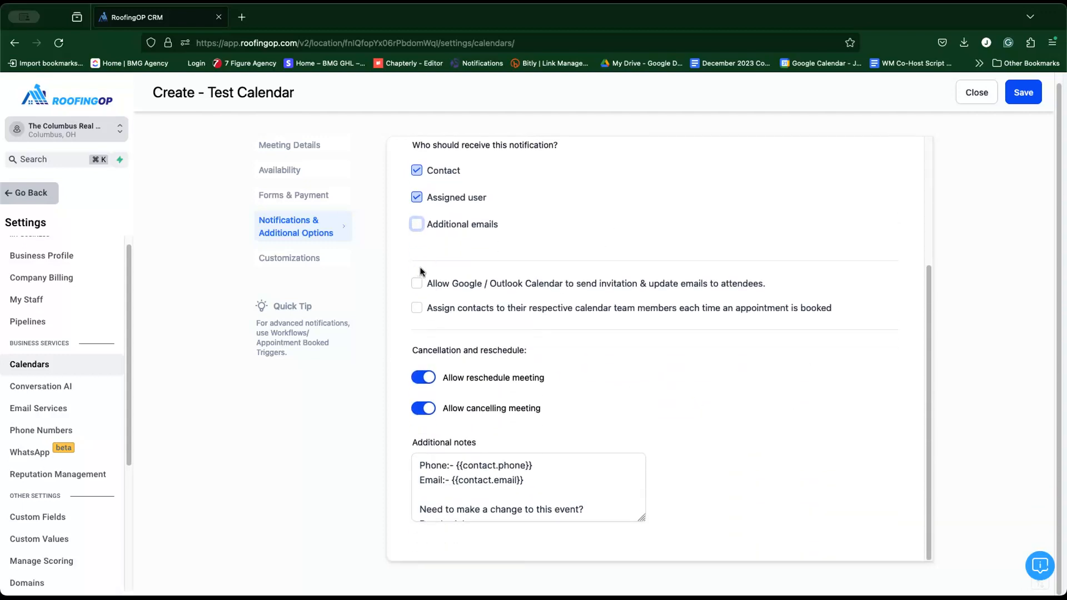
click(417, 284)
click(417, 307)
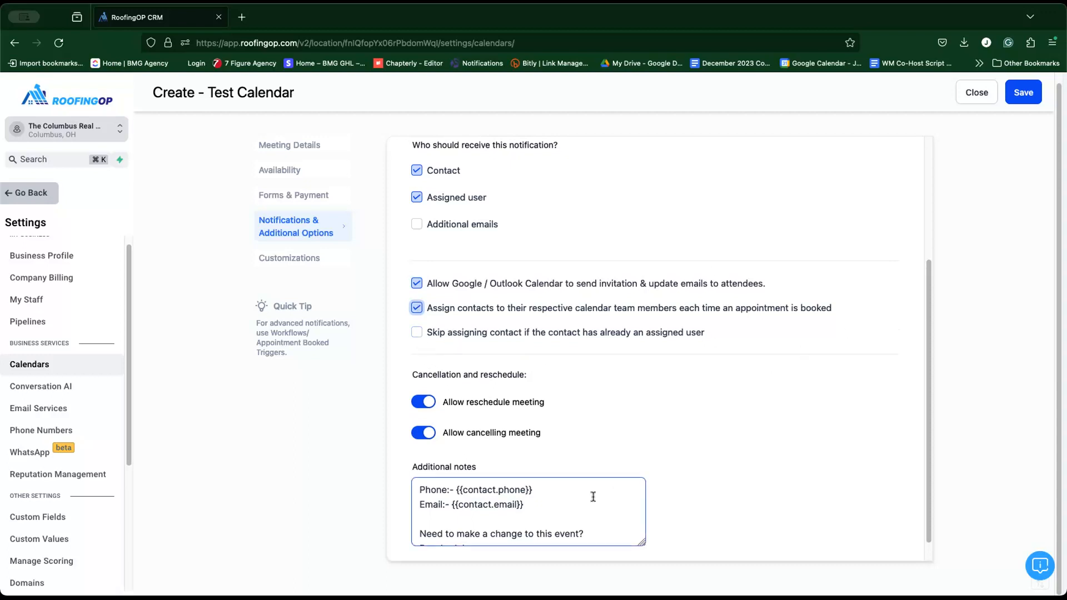
scroll(593, 495, down, 1)
click(417, 332)
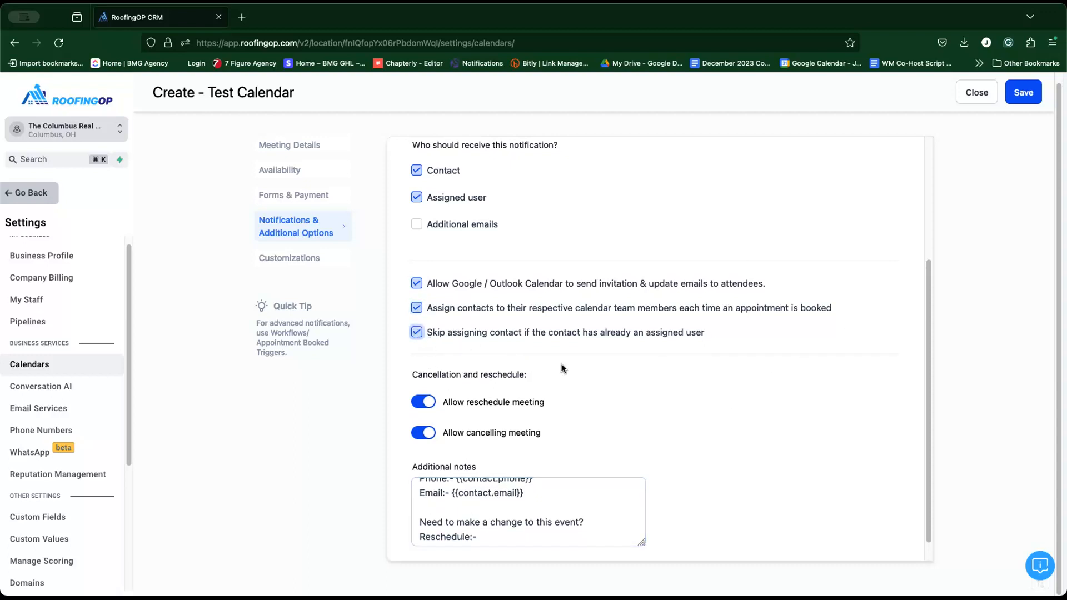
scroll(756, 412, down, 1)
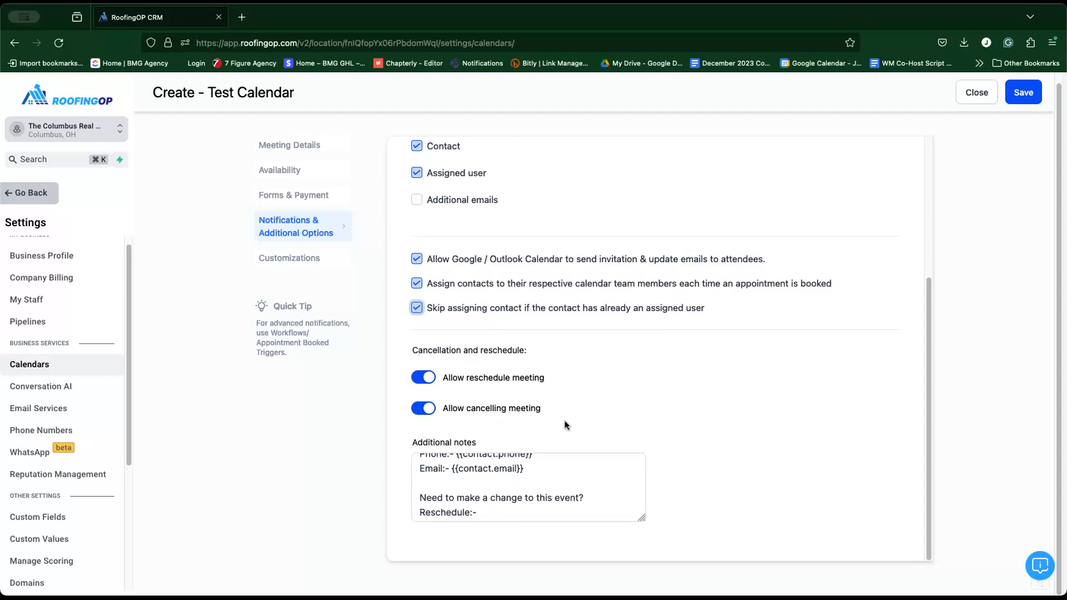
scroll(605, 484, down, 4)
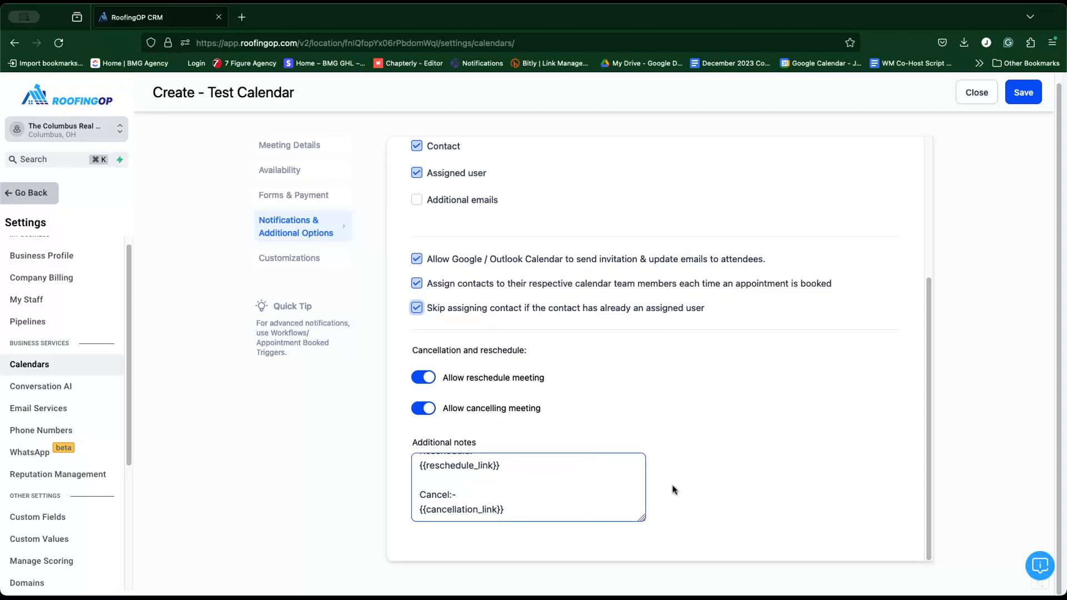
Step: Open the calendar's customizations, try the Classic widget style, and set the style back to Neo
click(311, 259)
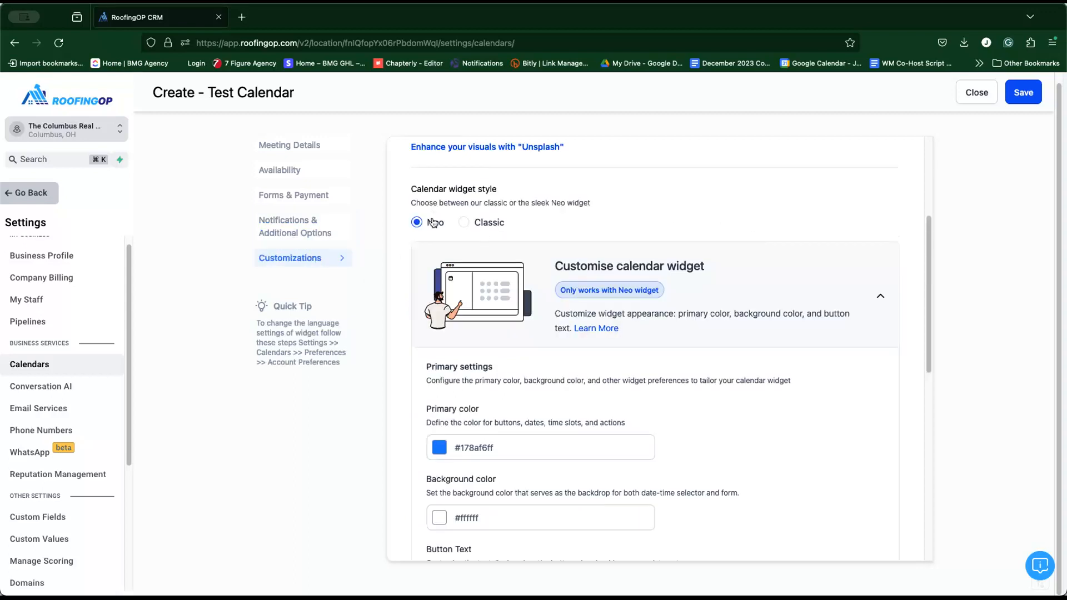
click(476, 227)
click(435, 221)
Step: Set the calendar widget's background color to the gray #B1B1B1FF
scroll(834, 372, down, 1)
scroll(833, 373, down, 3)
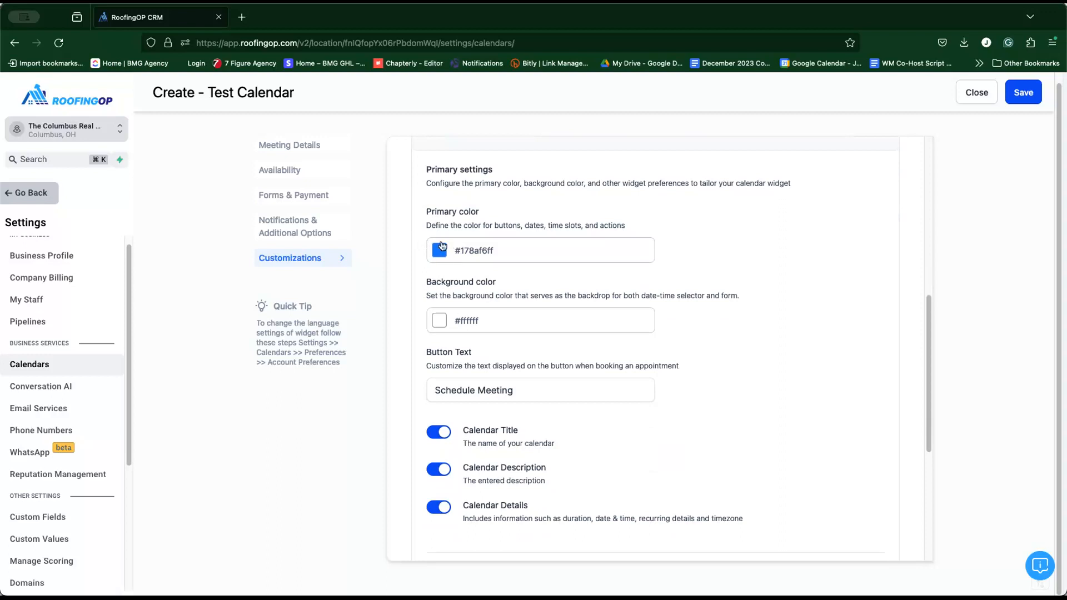
click(439, 321)
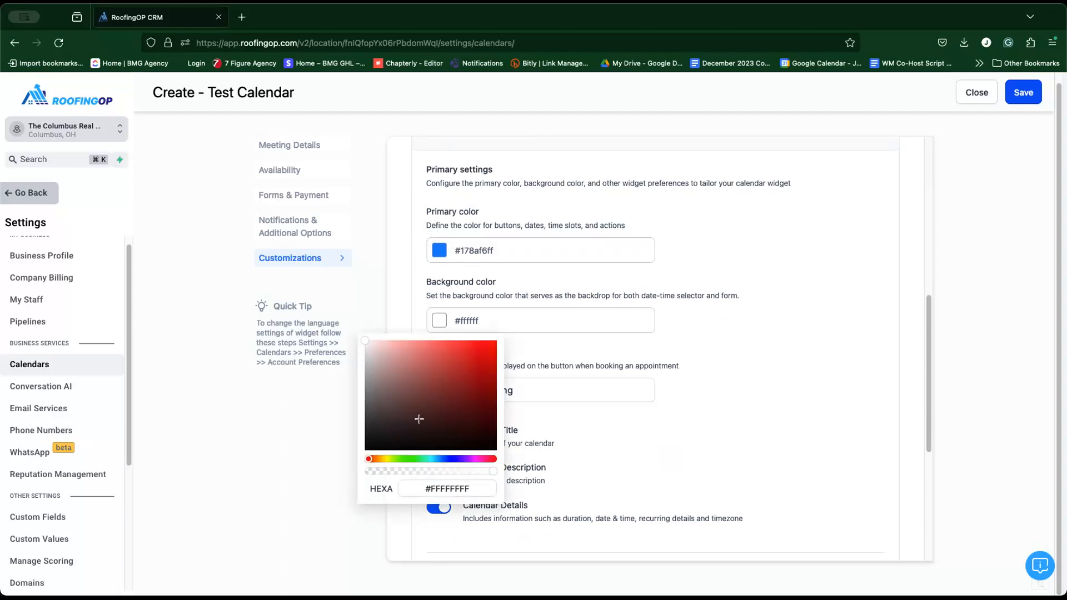
drag(367, 341, 341, 374)
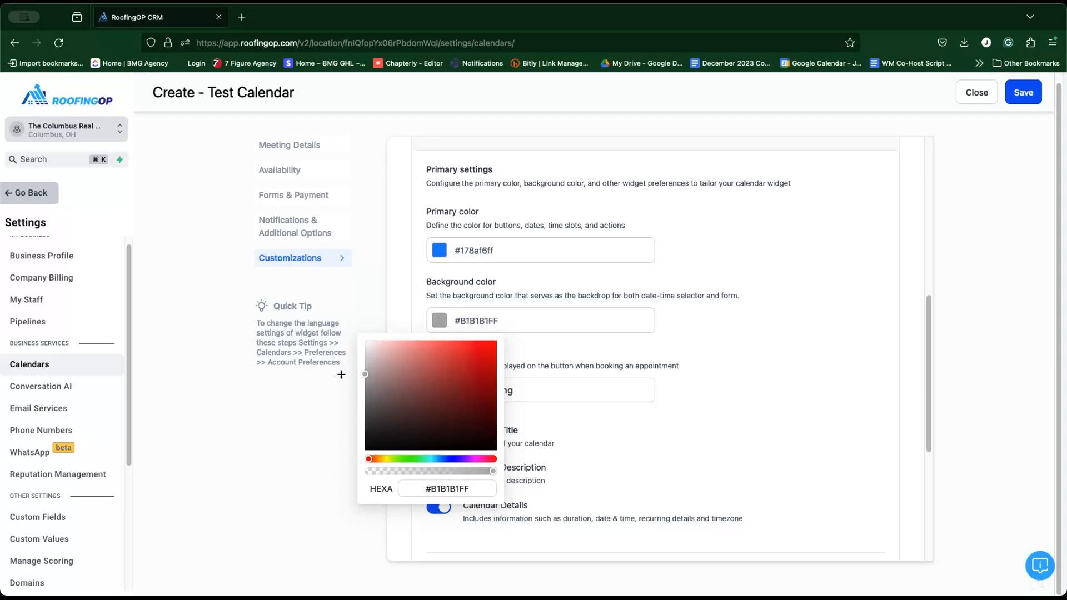
drag(480, 484, 417, 481)
click(706, 465)
Step: Review the widget's button text and remaining customization options without changing them, and save the new calendar
click(565, 389)
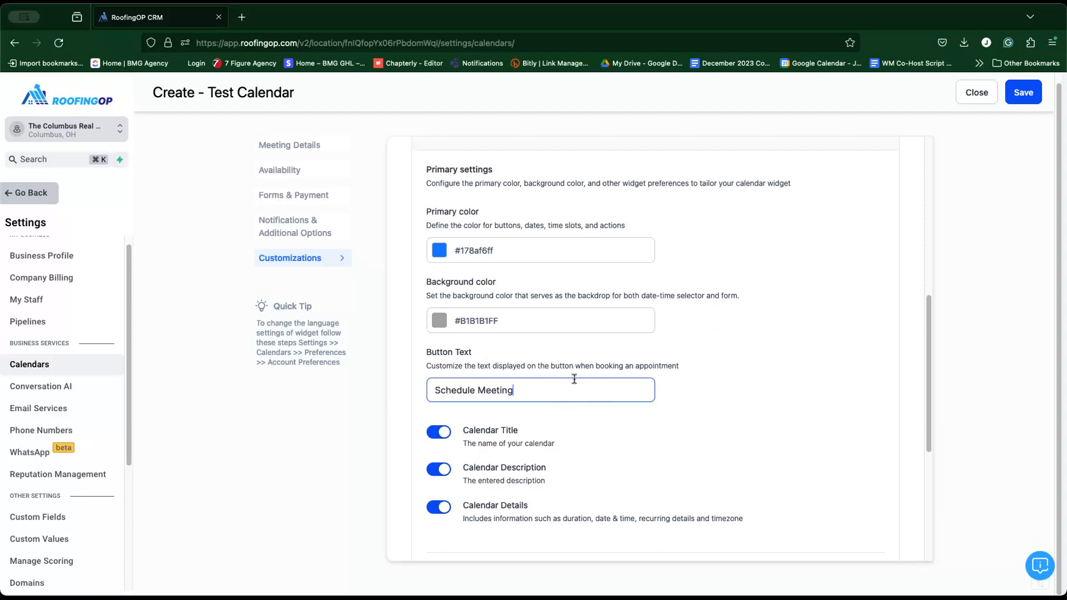
double_click(501, 390)
click(536, 387)
scroll(875, 422, down, 5)
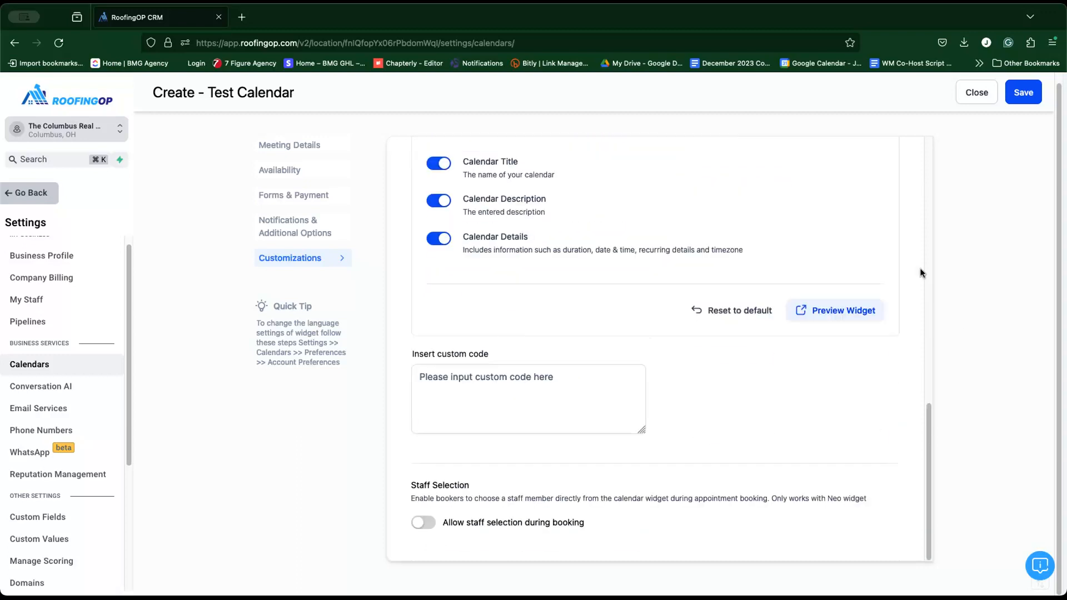
click(1035, 91)
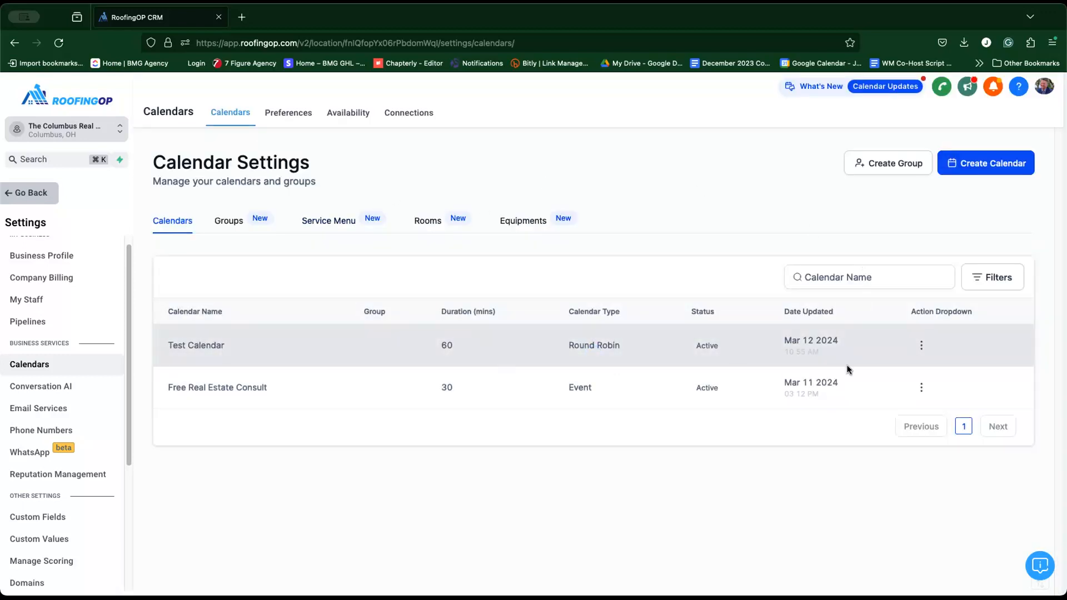
Step: Open Test Calendar for editing and preview its booking widget from the customizations
click(922, 344)
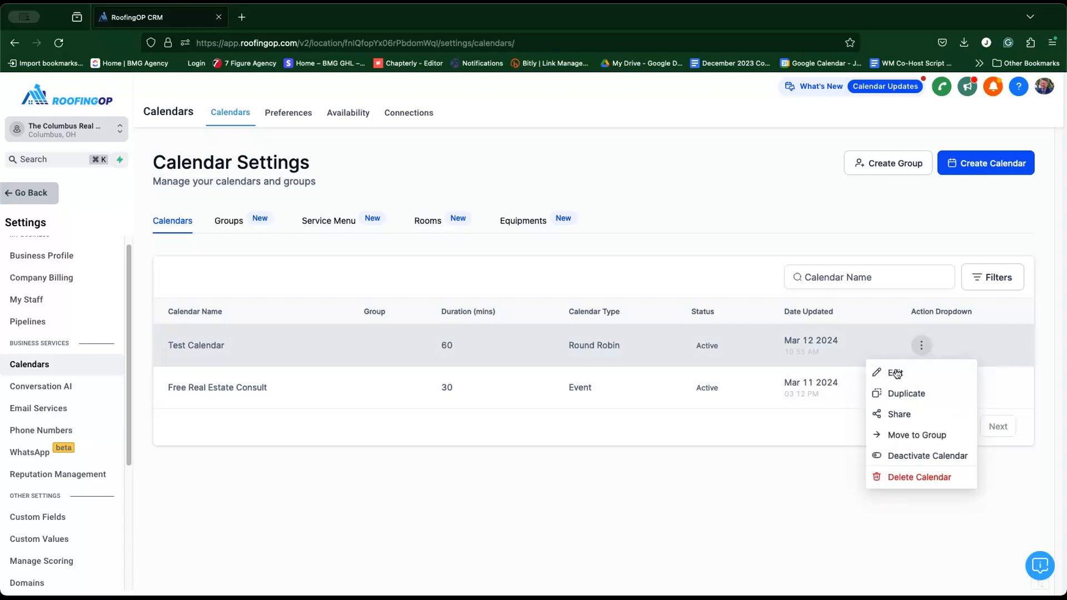
click(887, 371)
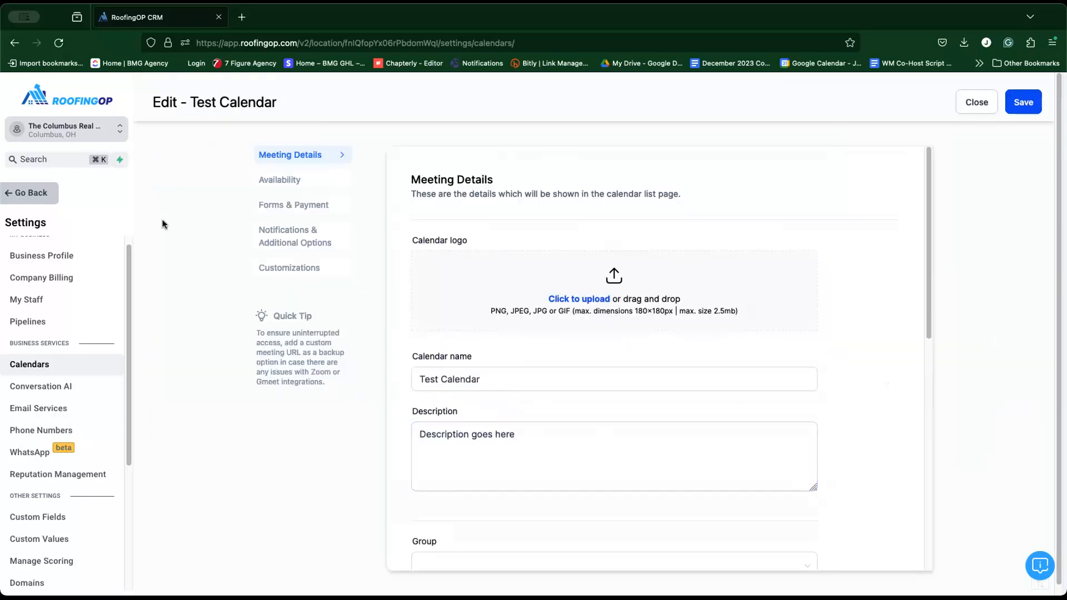
click(286, 272)
scroll(906, 398, down, 10)
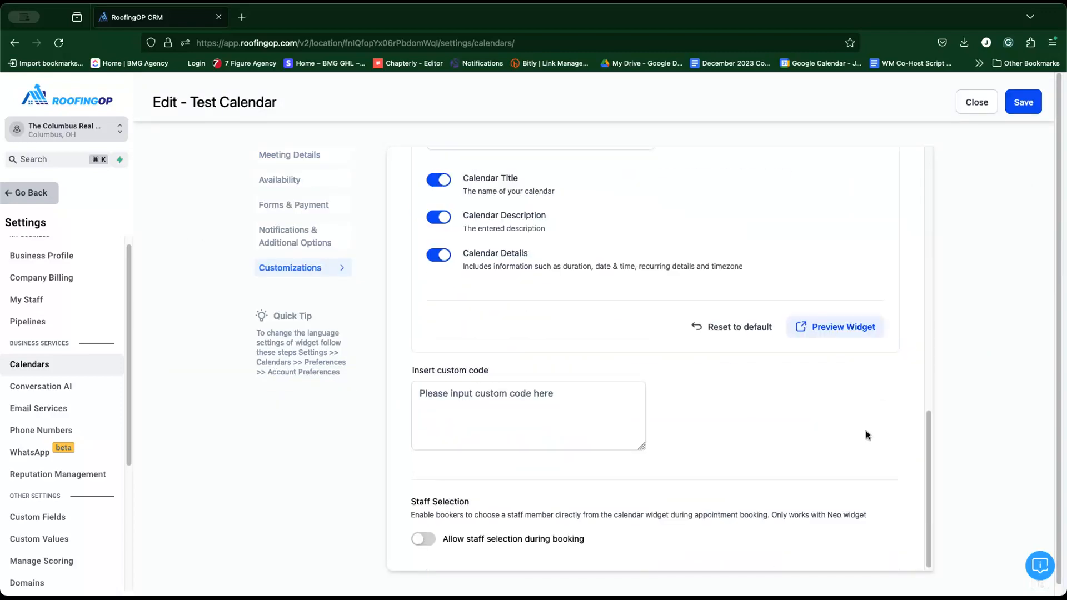
click(853, 320)
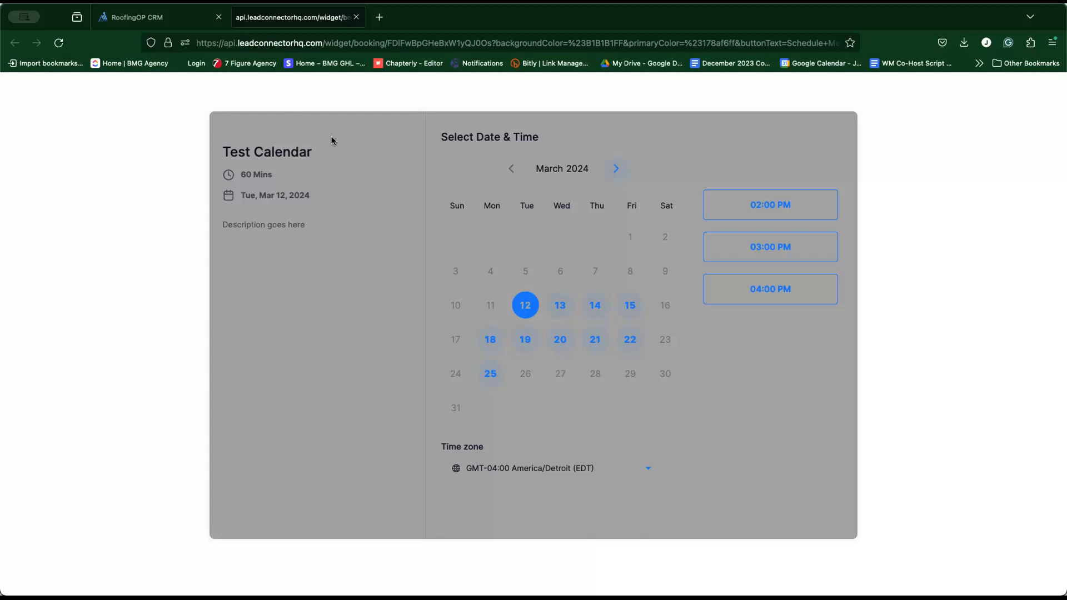
Step: Check the title and description in the widget preview and select the 08:00 AM slot on March 13, 2024
drag(214, 229, 363, 212)
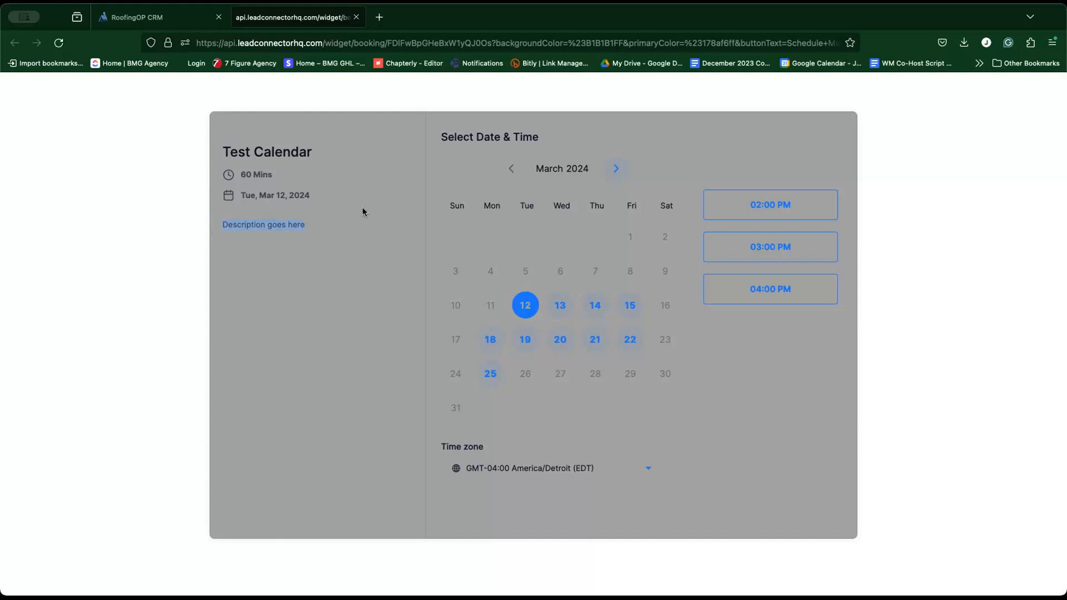
drag(319, 154, 209, 148)
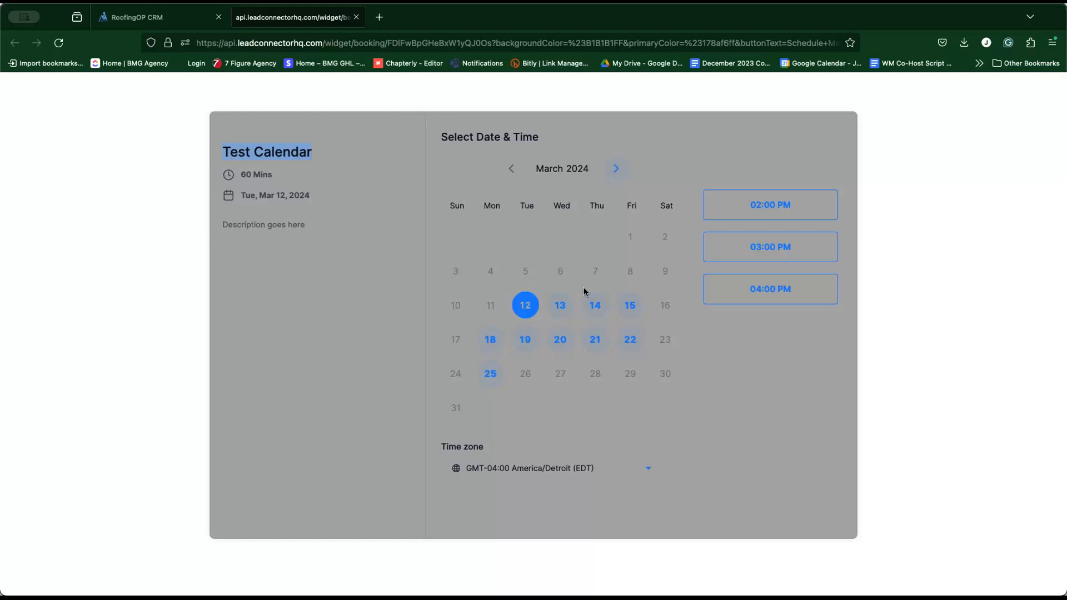
click(560, 306)
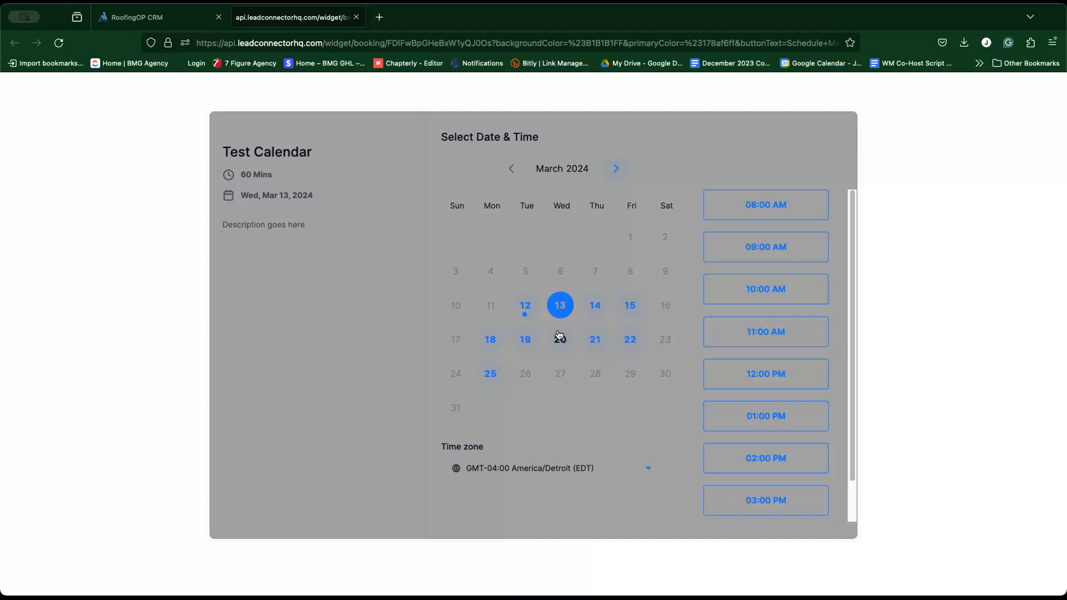
click(745, 209)
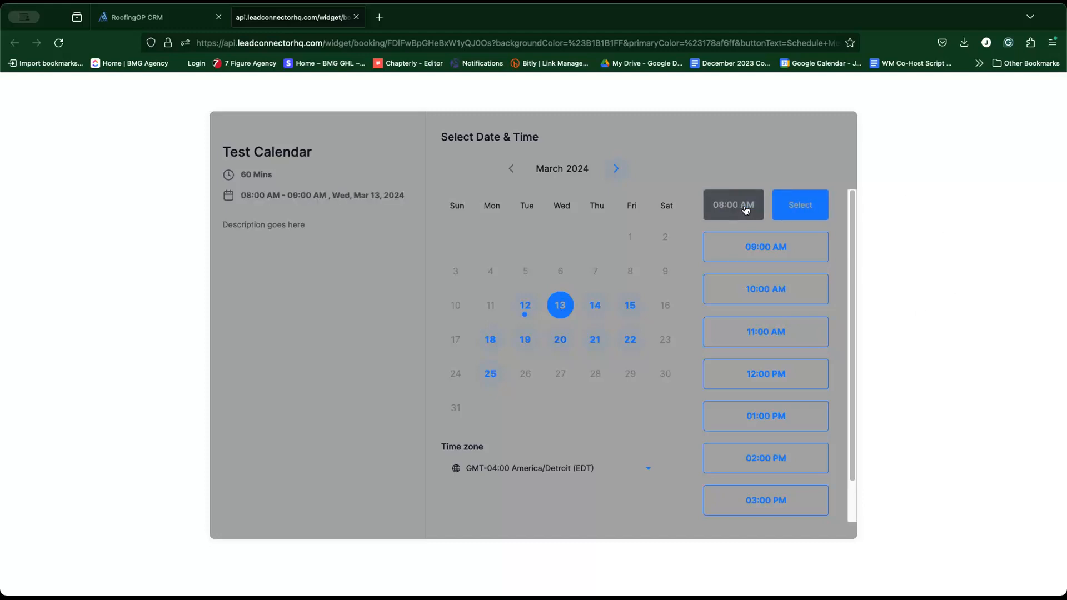
click(812, 209)
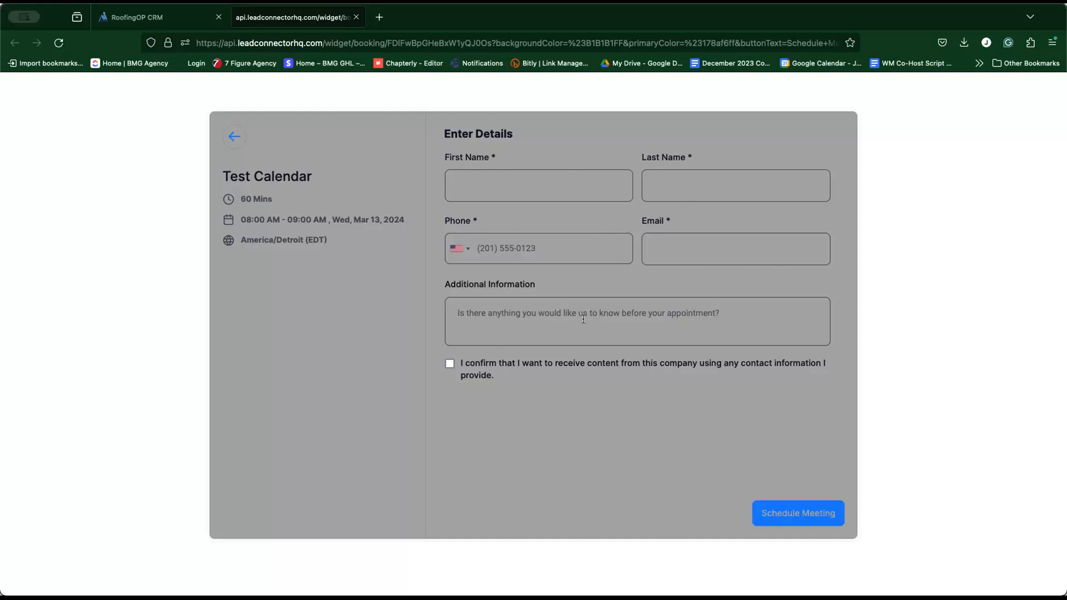
Step: Try the additional information field and the consent checkbox in the booking form, and go back to the date selection without scheduling
click(466, 321)
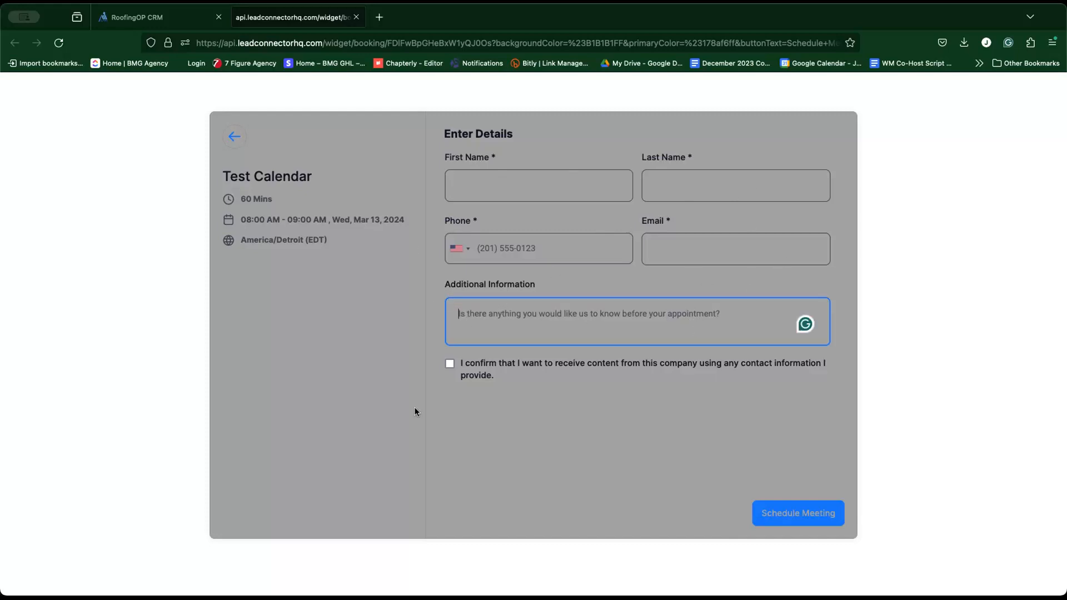
click(448, 363)
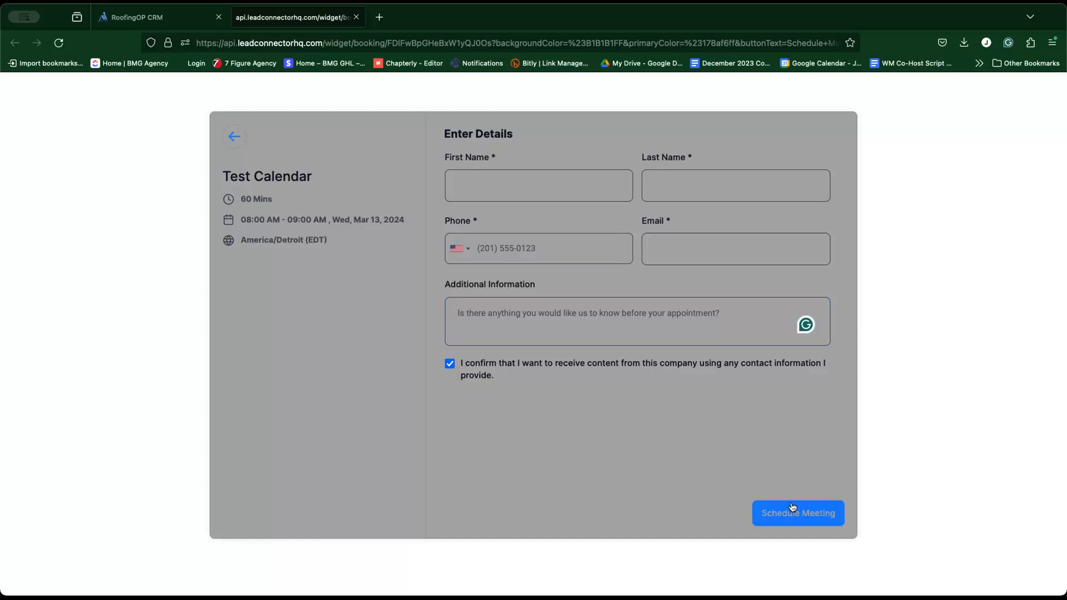
click(233, 139)
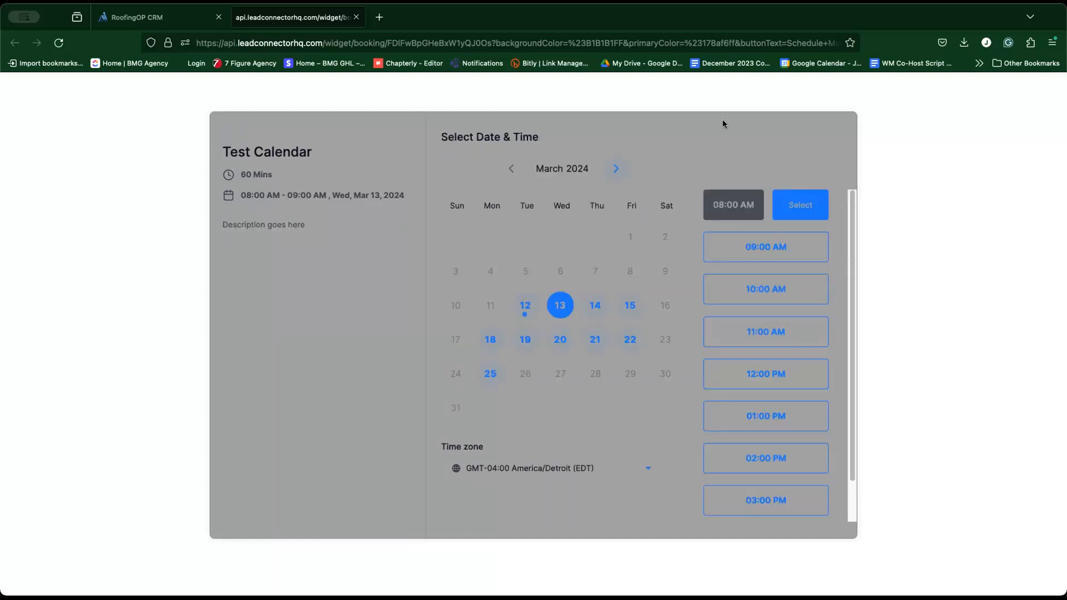
Step: Return to the Test Calendar editor in RoofingOP CRM and save the calendar
click(167, 17)
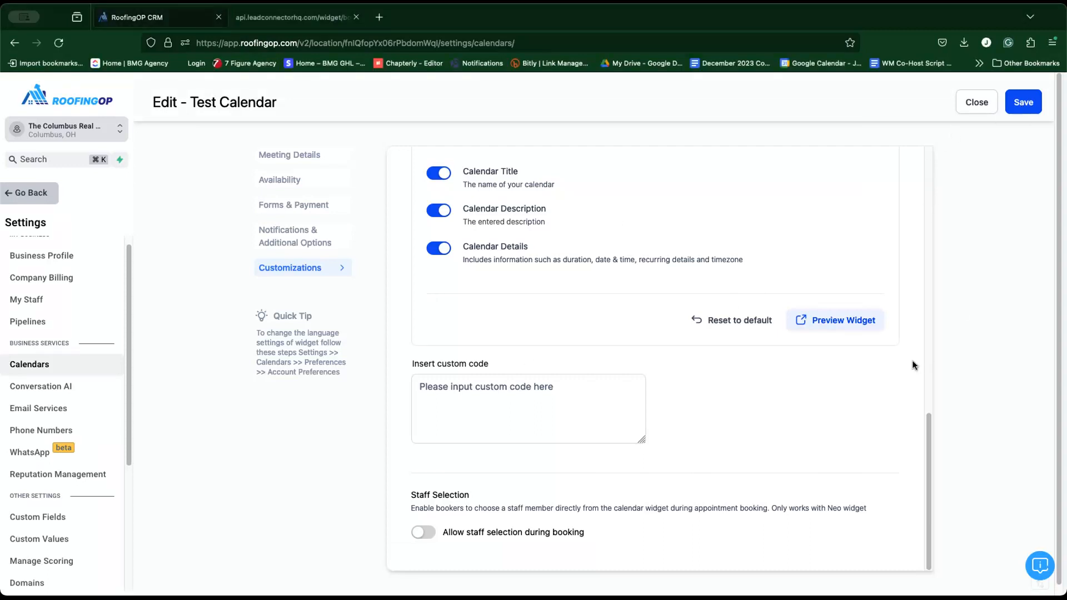
click(1023, 101)
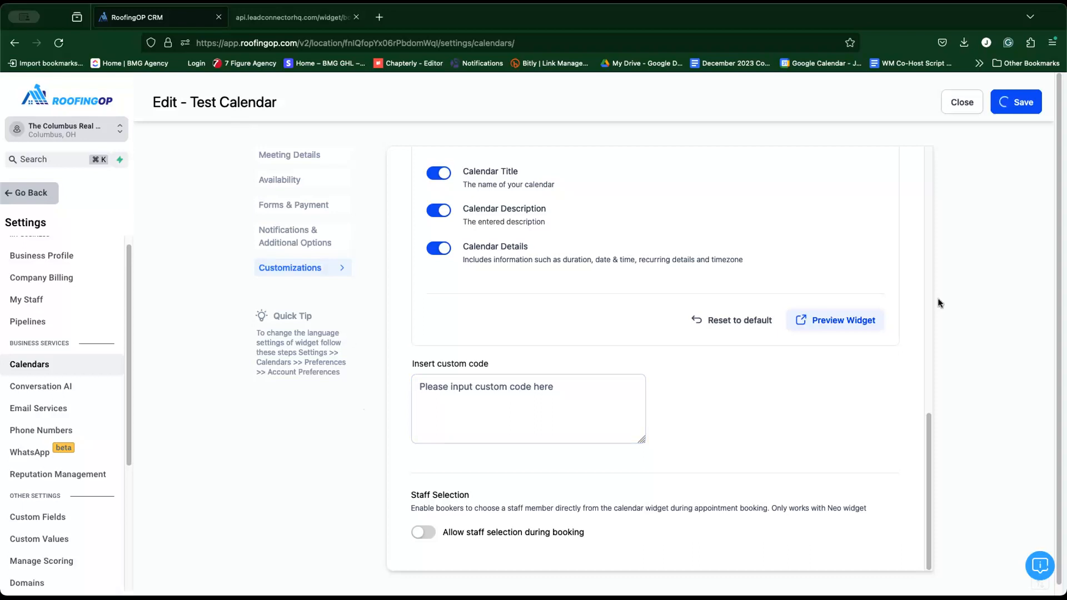
Step: Open the support help window to view its article categories and close it again
click(1039, 567)
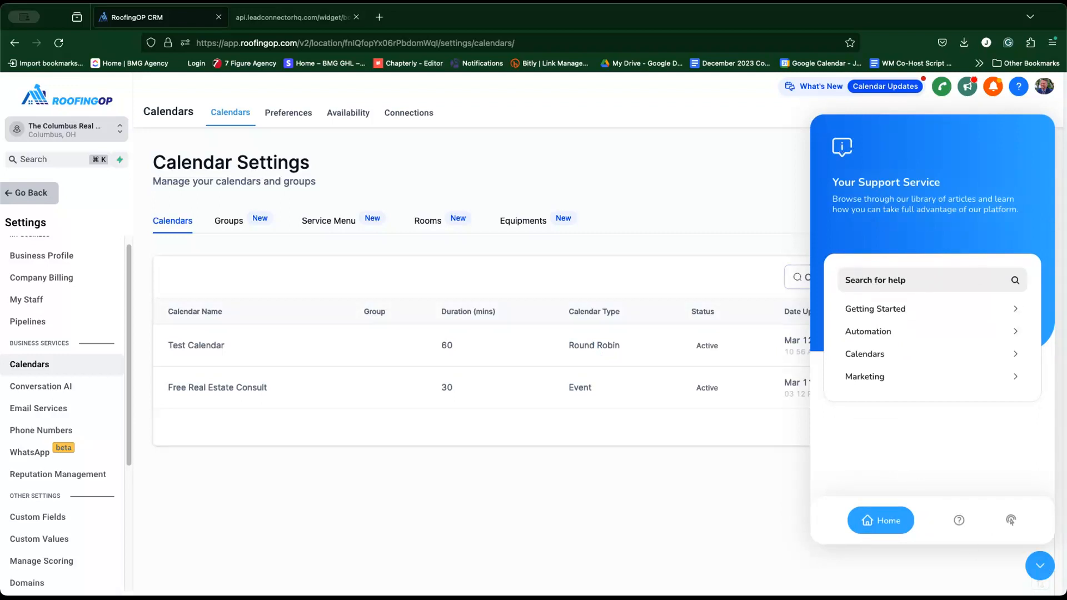
click(1036, 564)
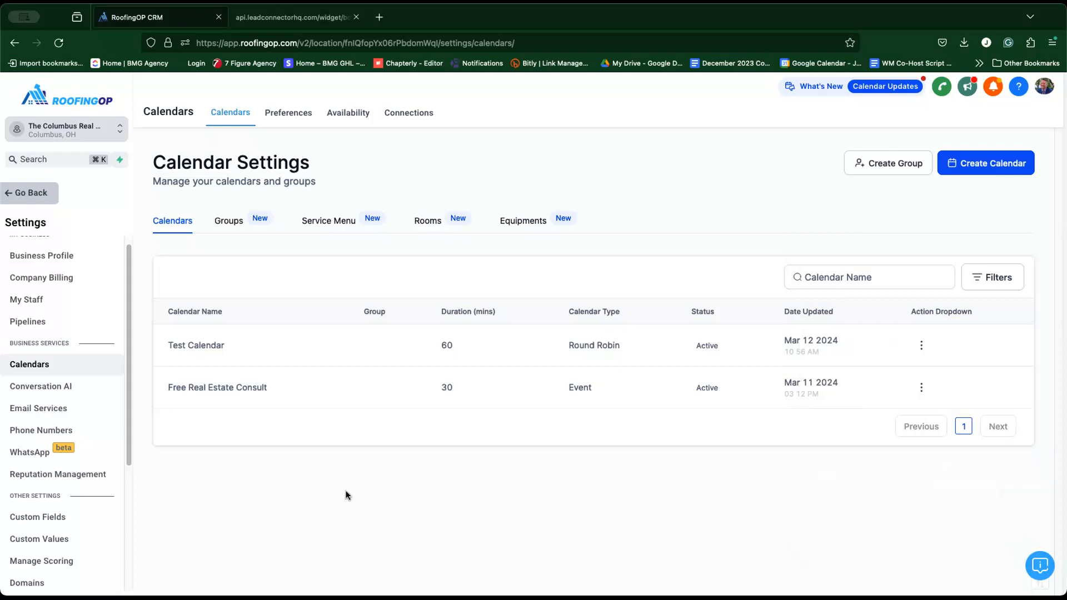